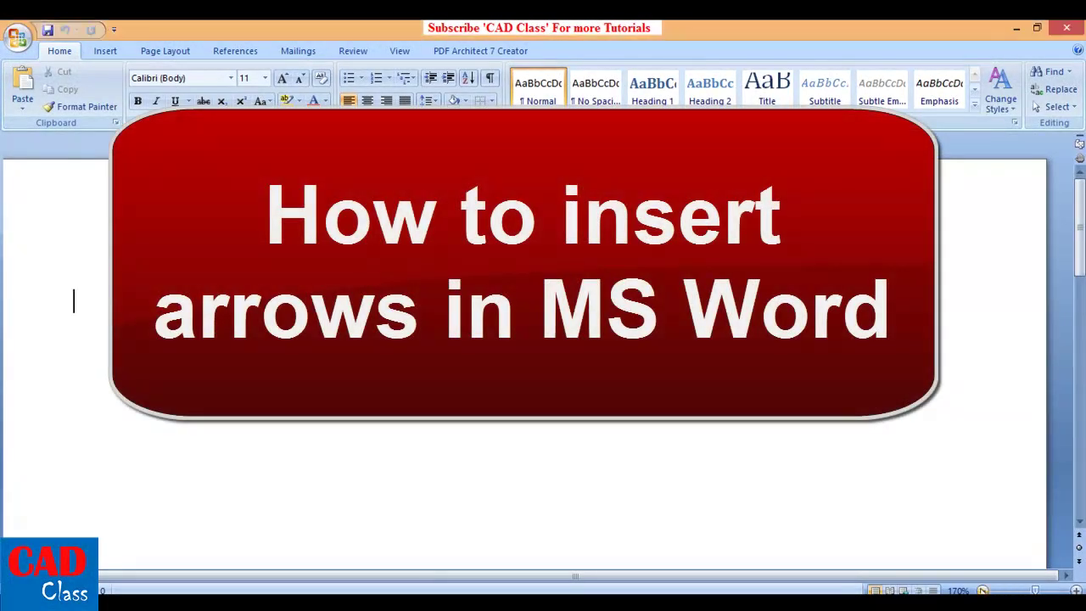
# - Step the page zoom down six times with the status-bar zoom-out button to 110%
pyautogui.click(982, 589)
pyautogui.click(982, 589)
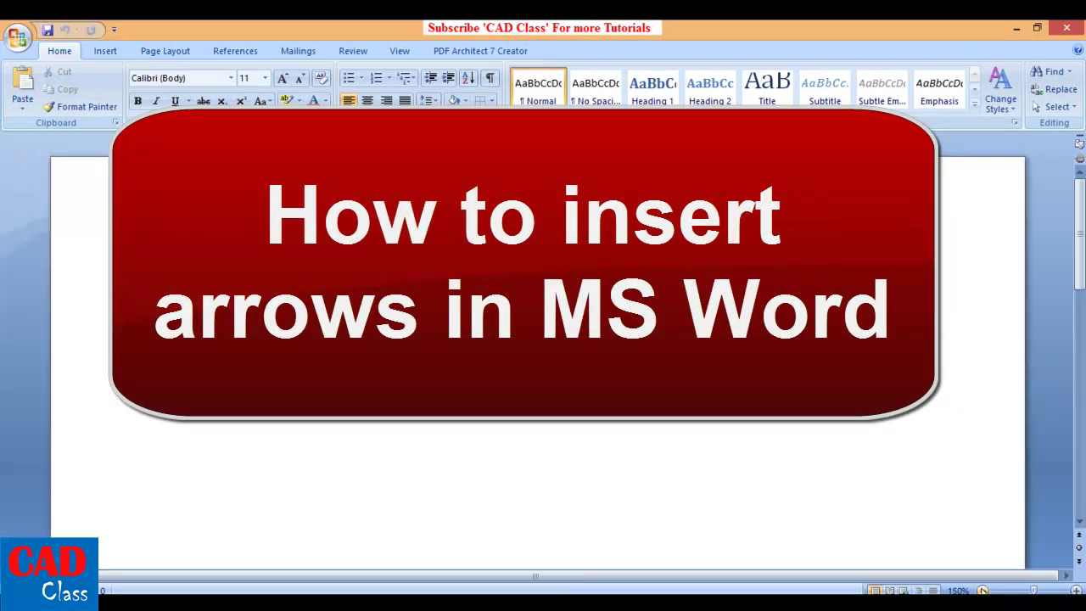
pyautogui.click(983, 590)
pyautogui.click(982, 590)
pyautogui.click(982, 590)
pyautogui.click(982, 589)
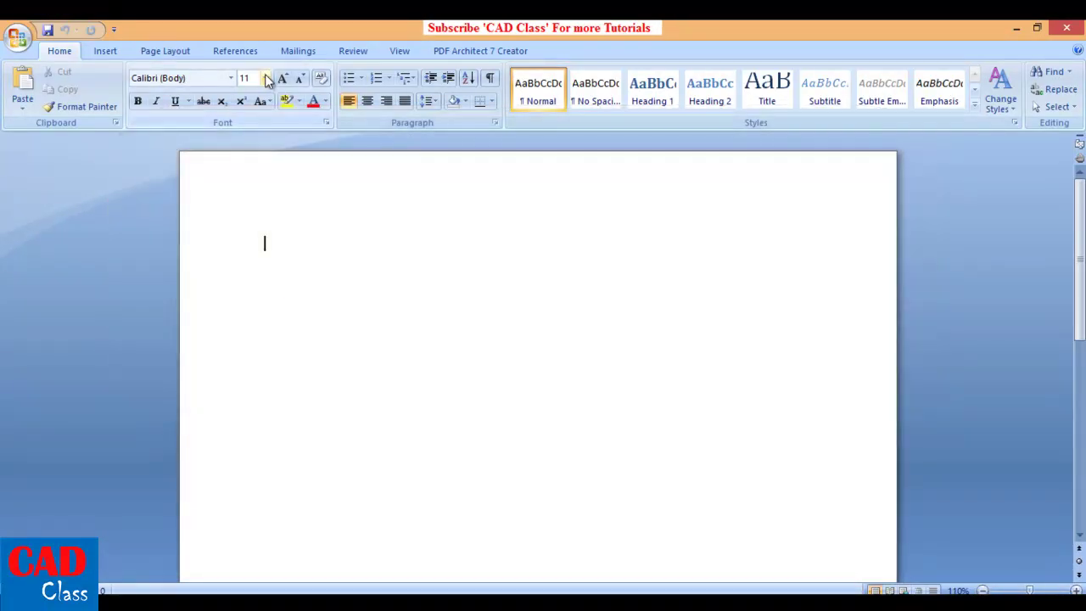
# - Set the font size to 26 and type 'Hello everyone' at the top of the page
pyautogui.click(266, 78)
pyautogui.click(246, 245)
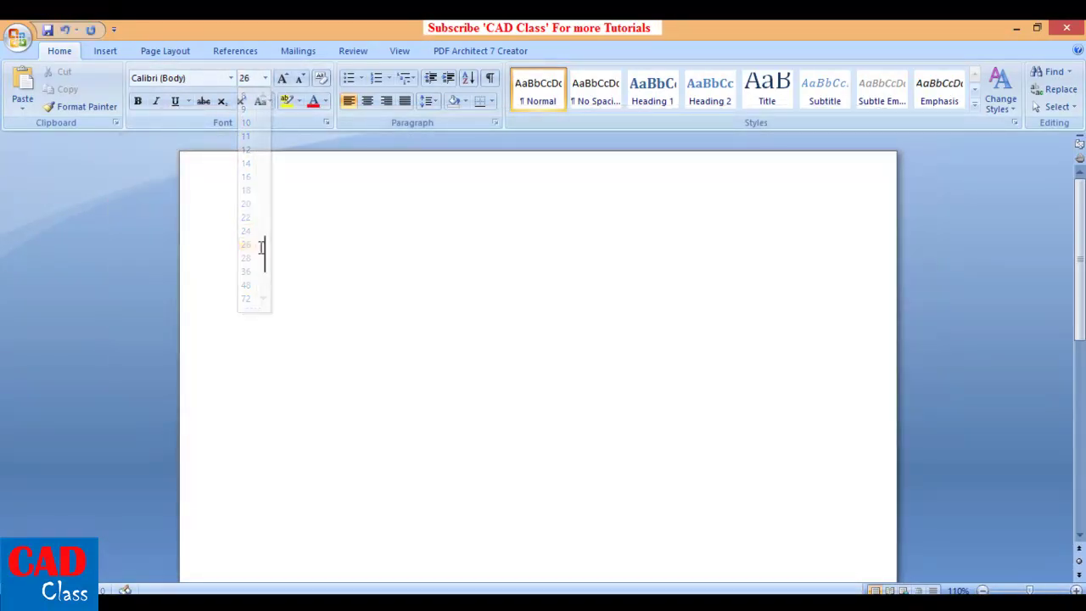
pyautogui.write('Hello')
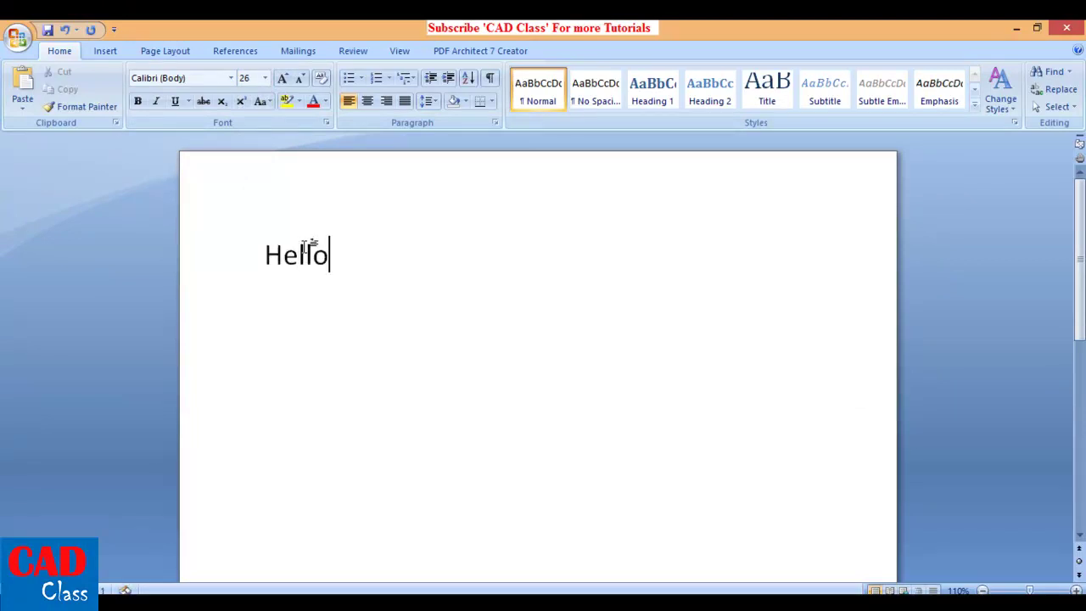
pyautogui.write(' everyone')
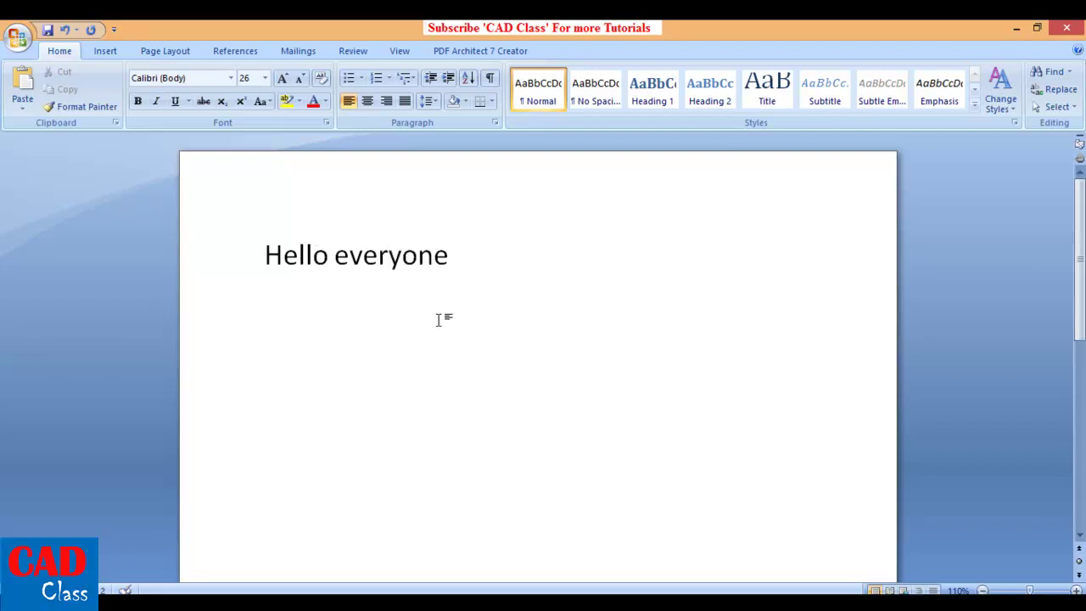
# - Draw an Elbow Arrow Connector shape below 'Hello everyone'
pyautogui.click(105, 51)
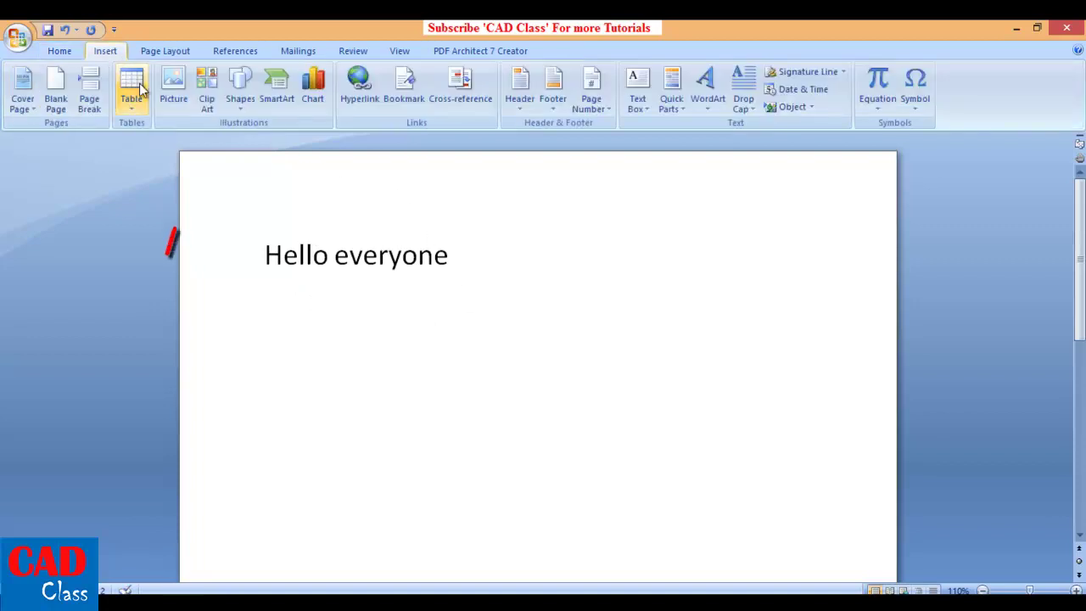
pyautogui.click(241, 108)
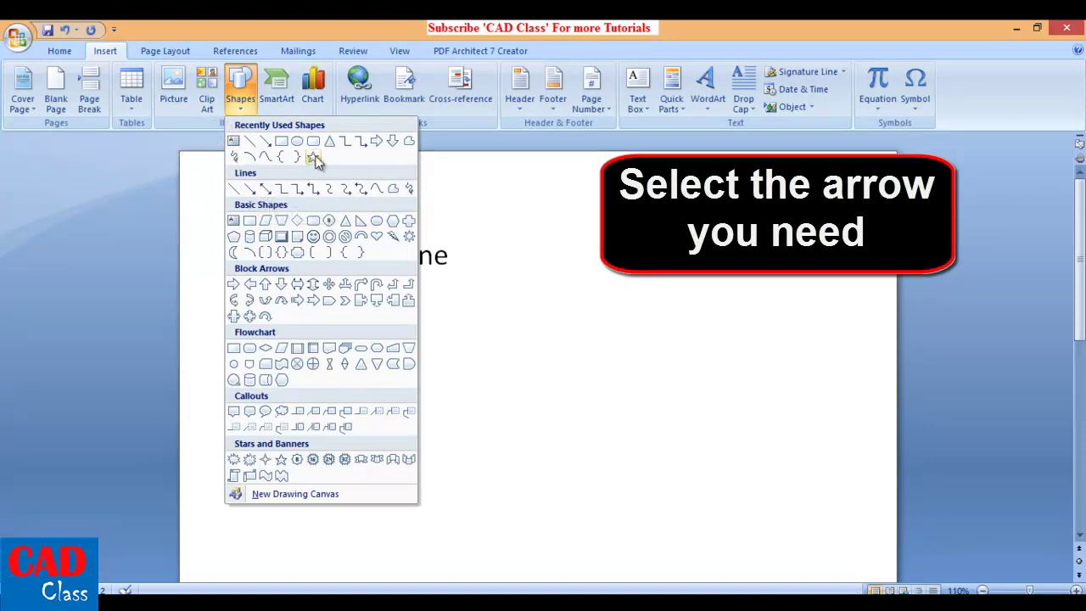
pyautogui.click(361, 145)
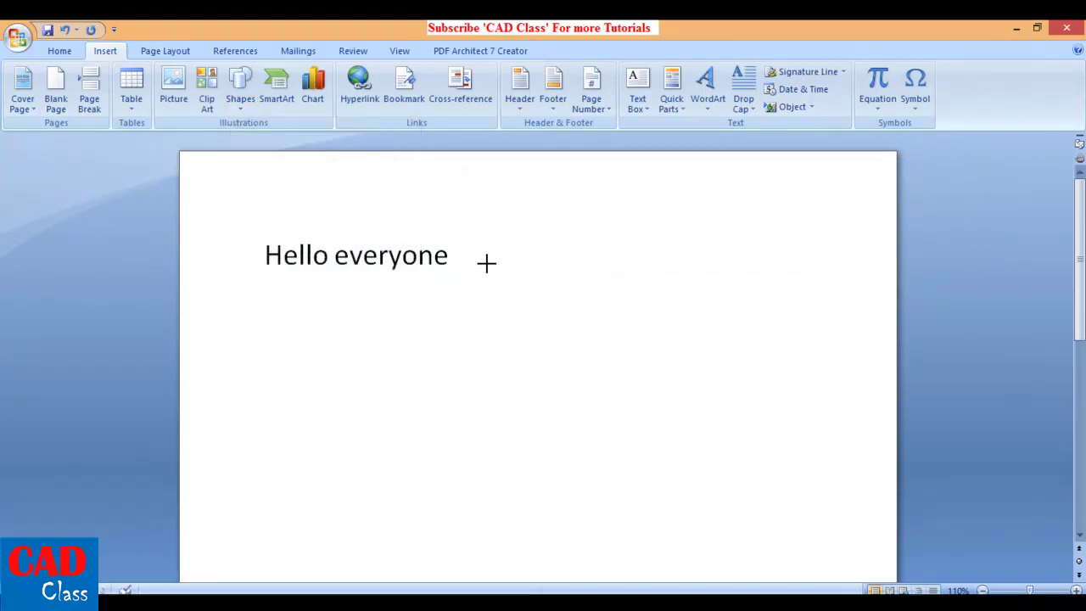
pyautogui.moveTo(487, 265); pyautogui.dragTo(579, 370)
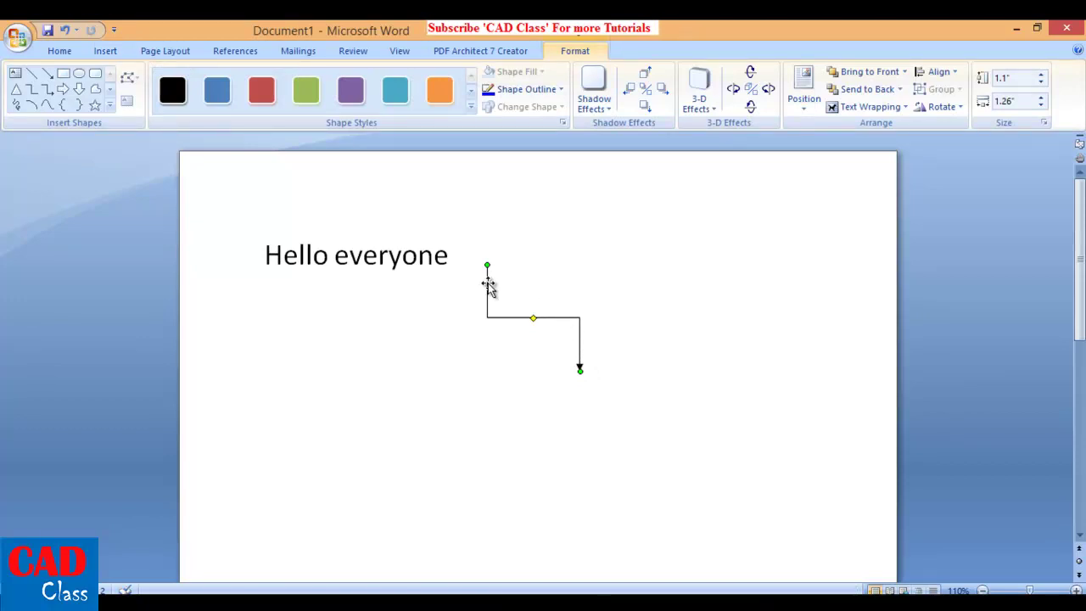
# - Move the elbow arrow beside the text and bend its end point up and to the right
pyautogui.moveTo(486, 284); pyautogui.dragTo(459, 274)
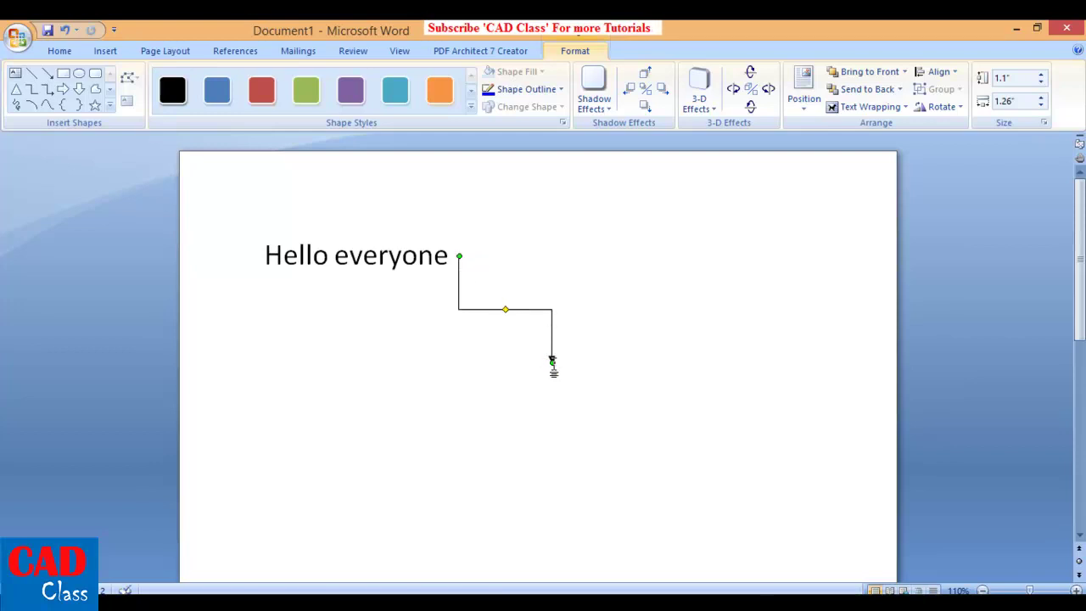
pyautogui.moveTo(552, 361); pyautogui.dragTo(597, 229)
pyautogui.moveTo(597, 229)
pyautogui.mouseDown()
pyautogui.moveTo(569, 204)
pyautogui.moveTo(559, 224)
pyautogui.mouseUp()
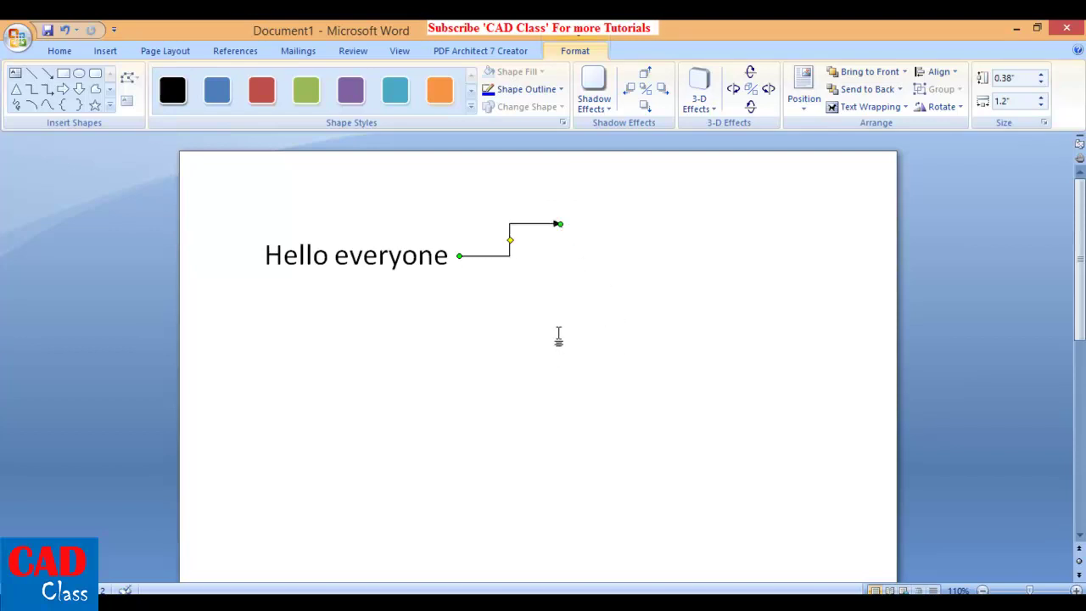
pyautogui.click(558, 335)
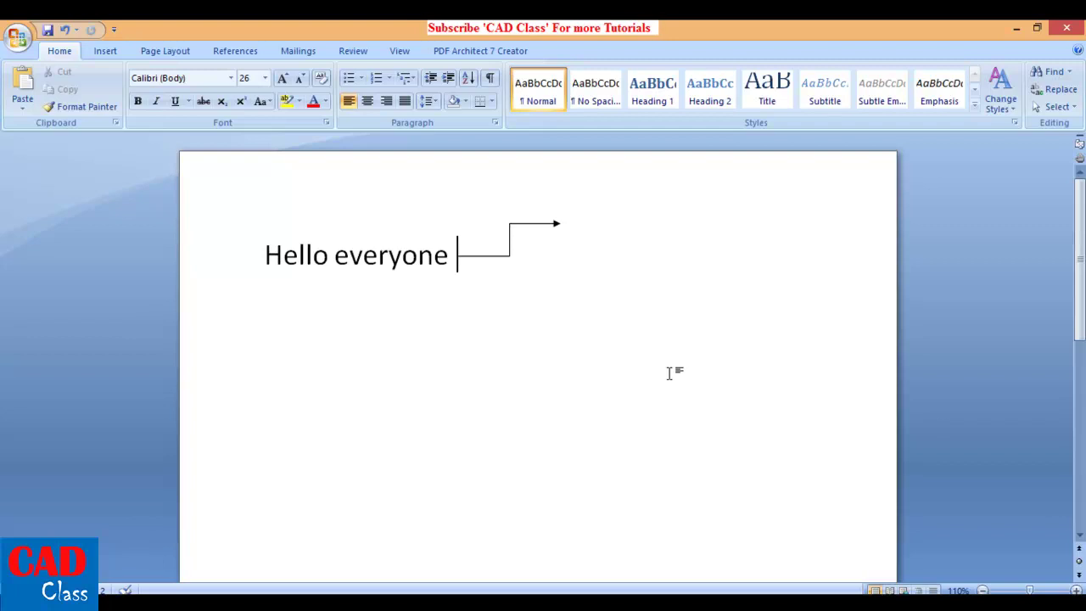
# - Insert a simple text box reading 'Welcome to CAD Class', move it lower, and select its text
pyautogui.click(103, 52)
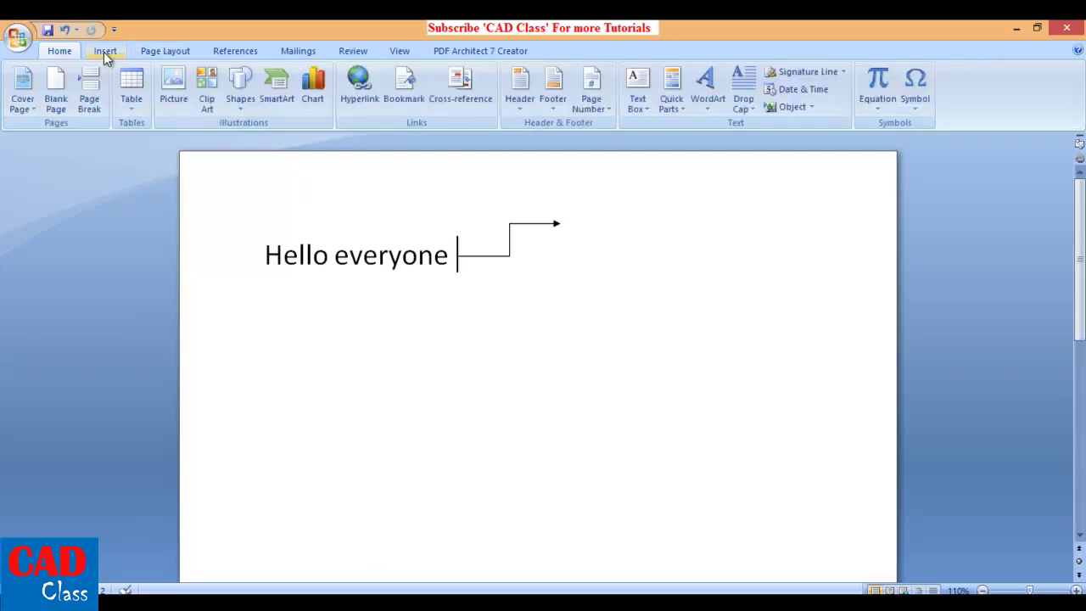
pyautogui.click(641, 83)
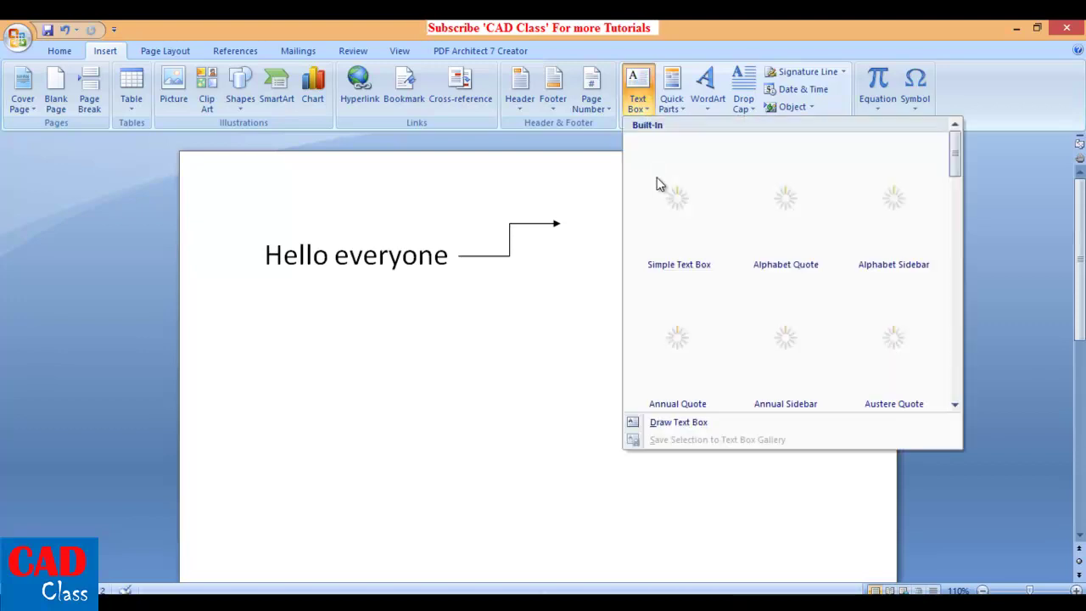
pyautogui.click(689, 194)
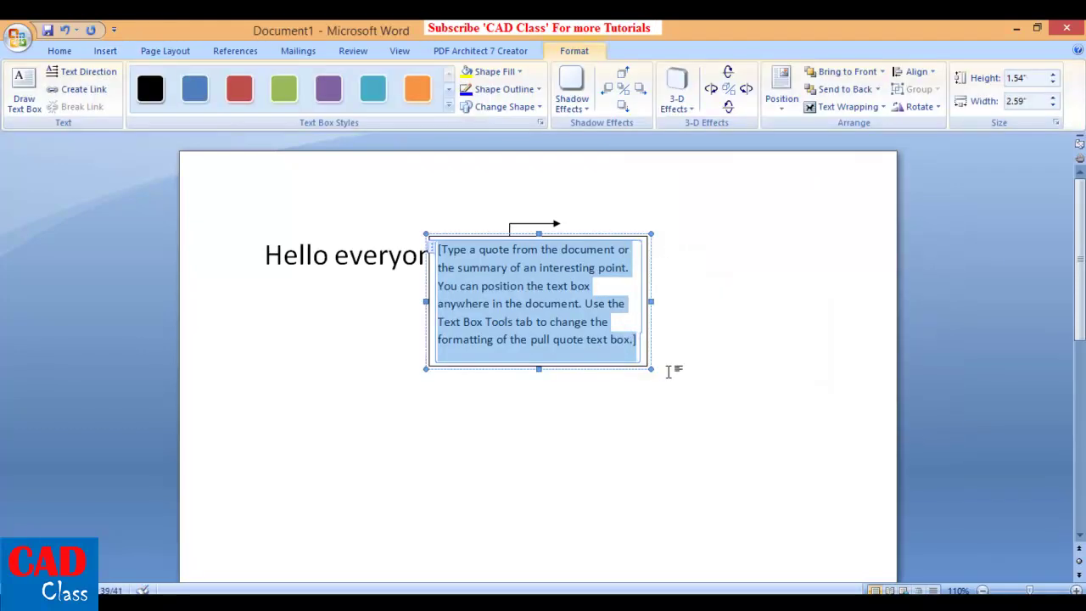
pyautogui.write('Welcome')
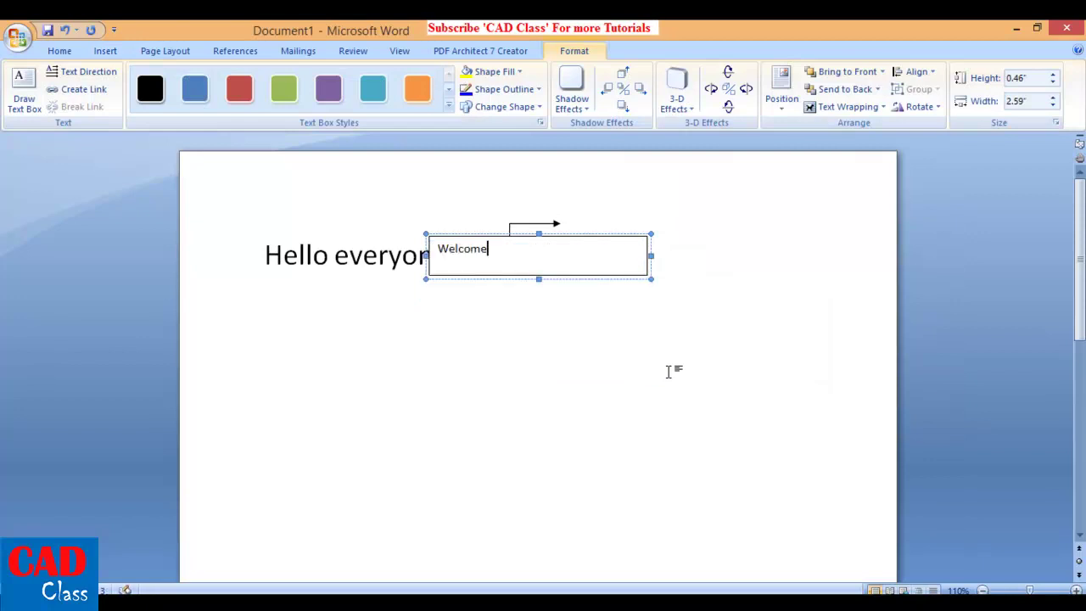
pyautogui.moveTo(605, 277); pyautogui.dragTo(666, 380)
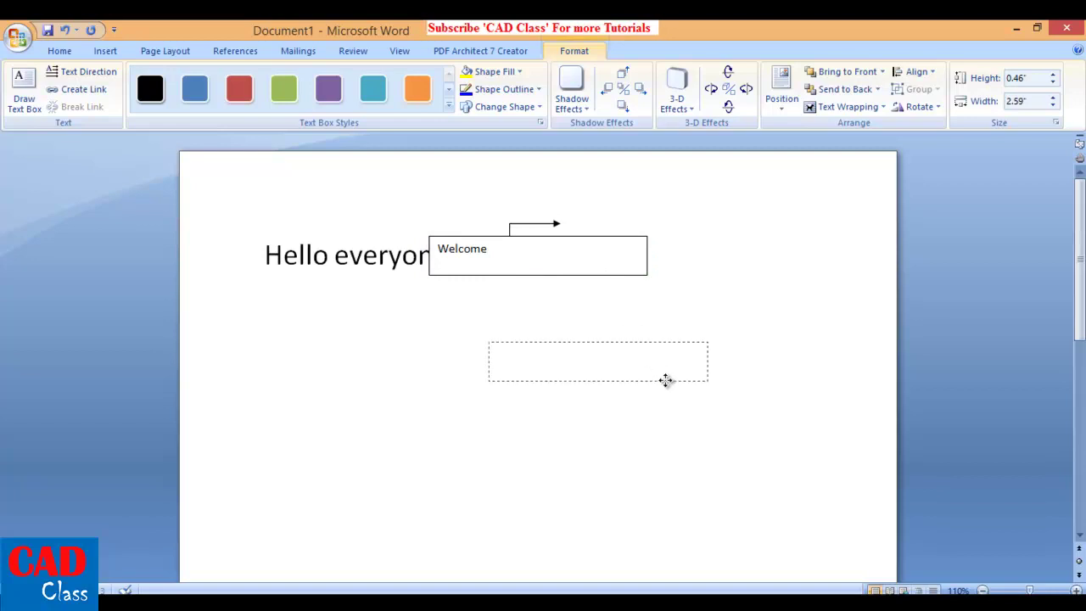
pyautogui.click(572, 359)
pyautogui.write('to CAD Class')
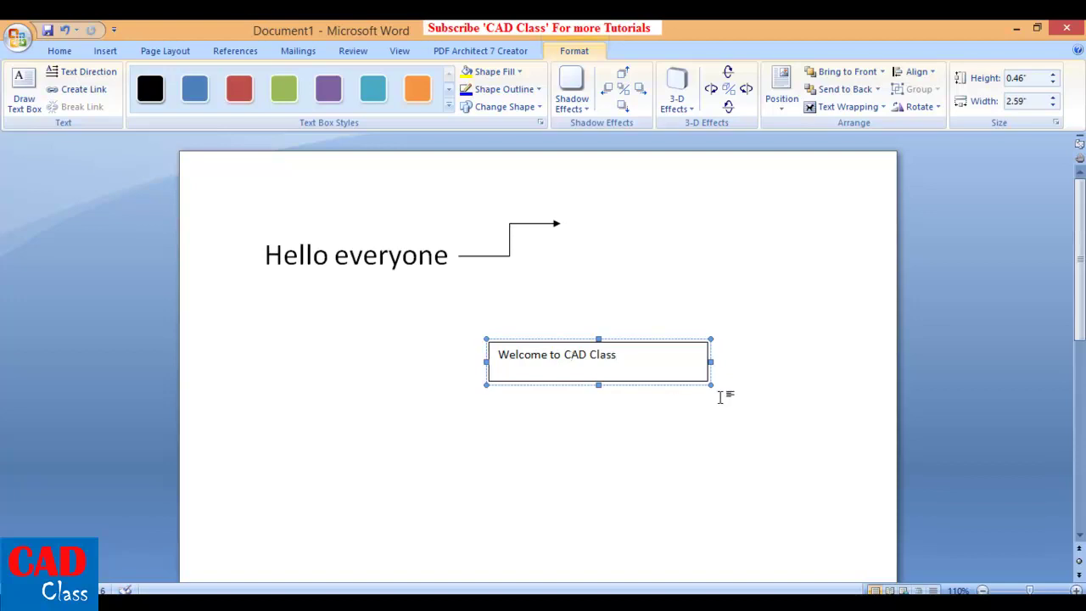
pyautogui.moveTo(635, 359); pyautogui.dragTo(501, 362)
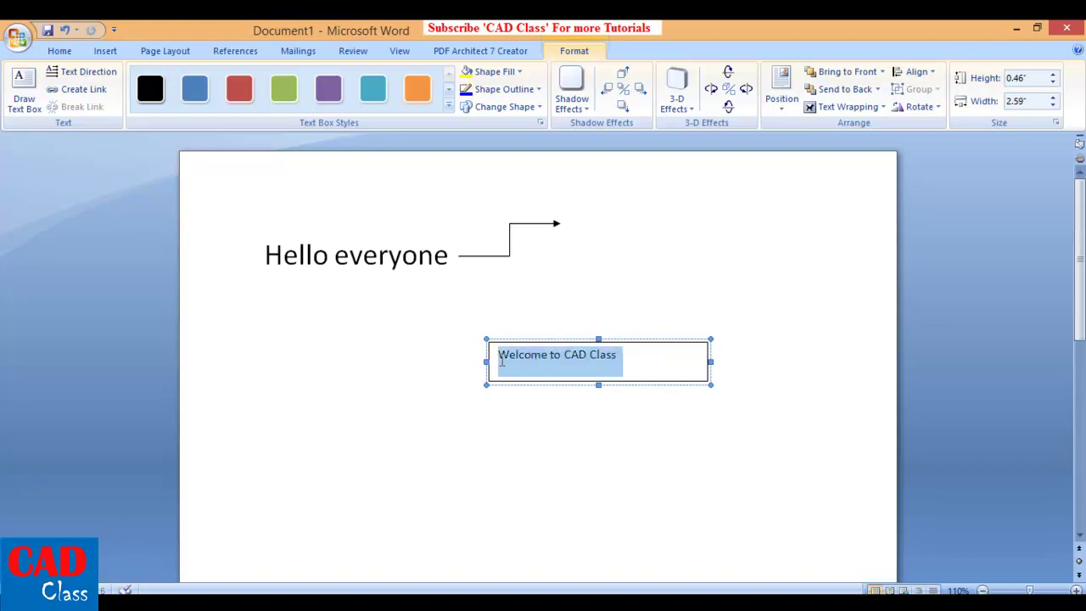
# - Grow the Welcome text to 14 pt, shrink its box to fit, and place it at the arrow tip
pyautogui.click(58, 52)
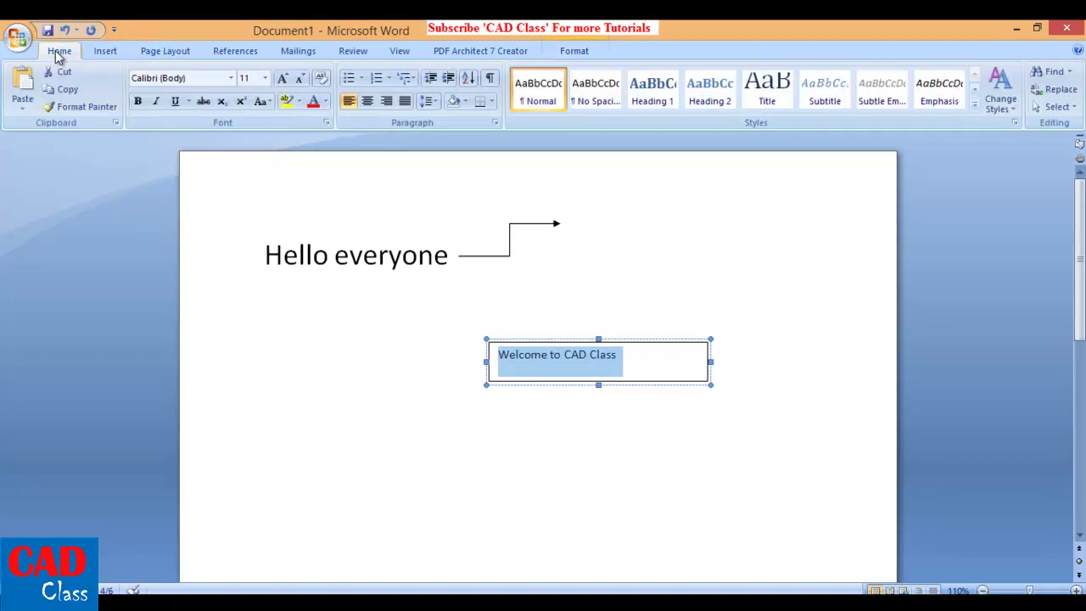
pyautogui.click(283, 79)
pyautogui.click(283, 79)
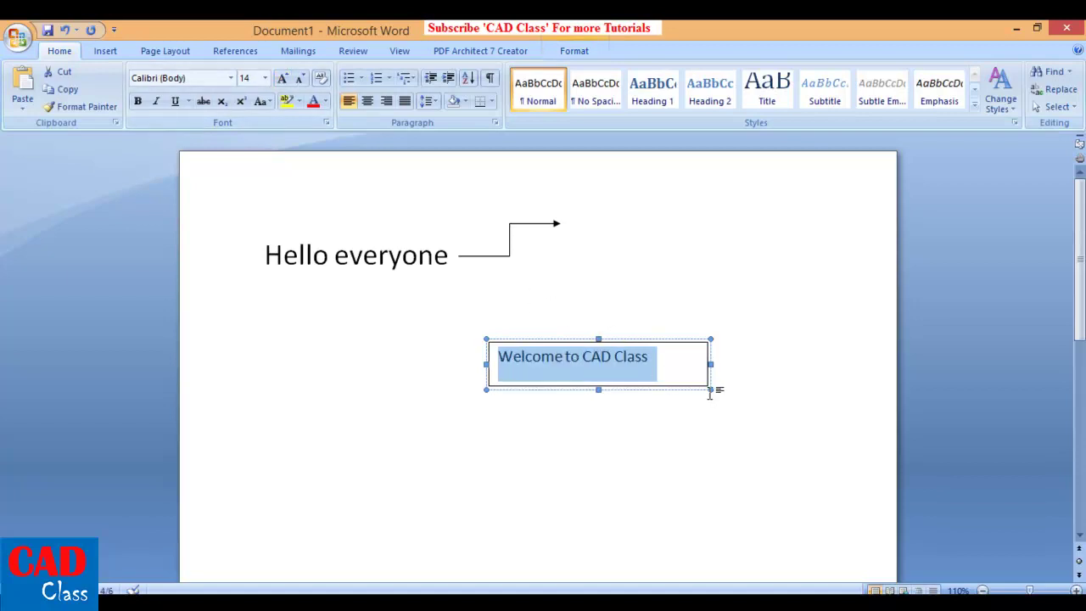
pyautogui.moveTo(710, 388); pyautogui.dragTo(661, 375)
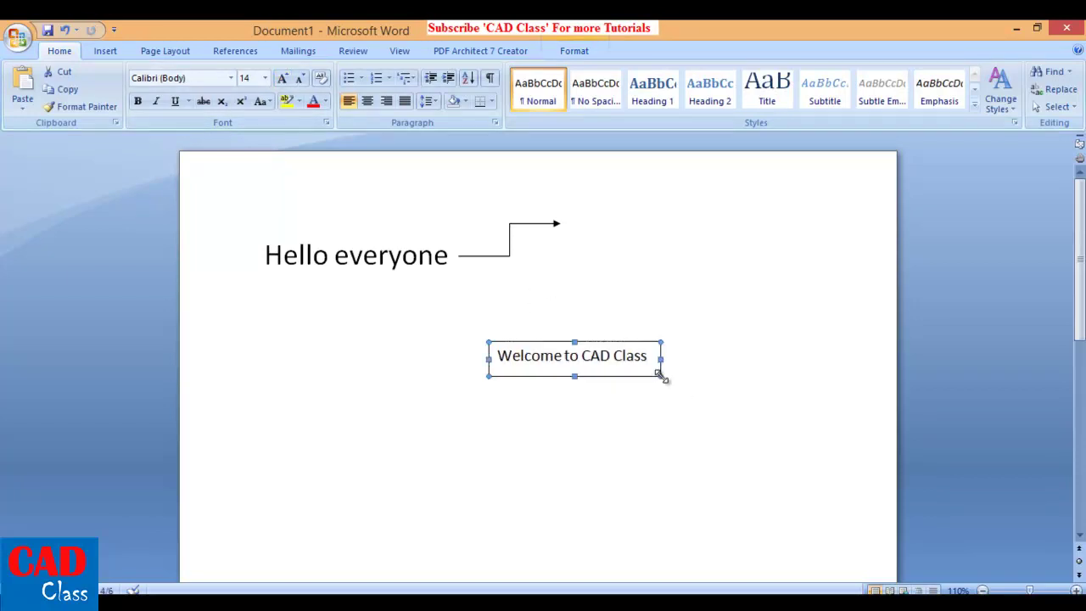
pyautogui.moveTo(628, 343); pyautogui.dragTo(706, 204)
pyautogui.click(725, 281)
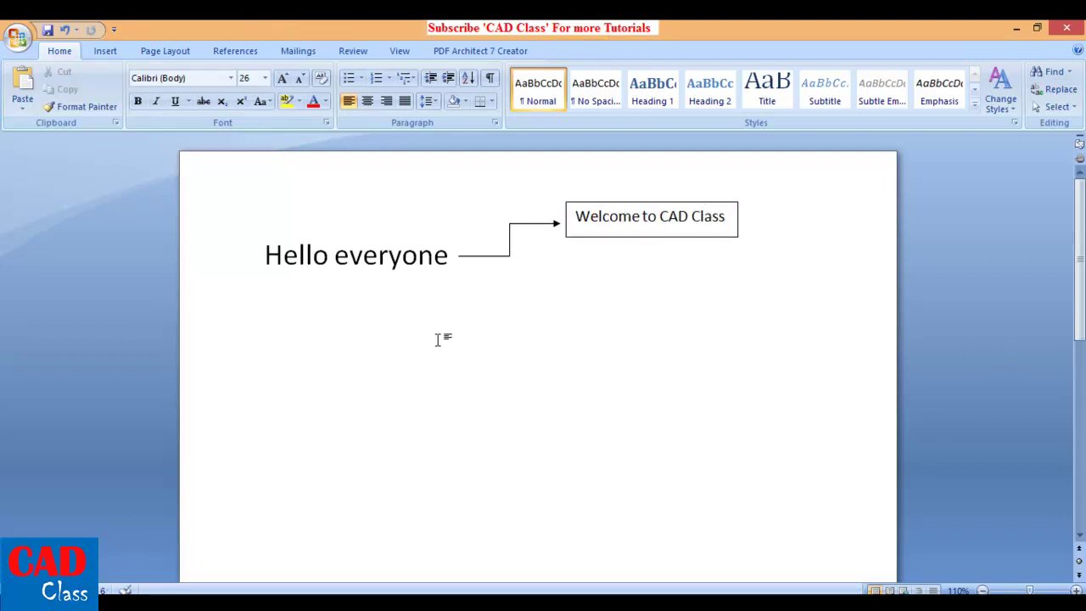
pyautogui.click(105, 51)
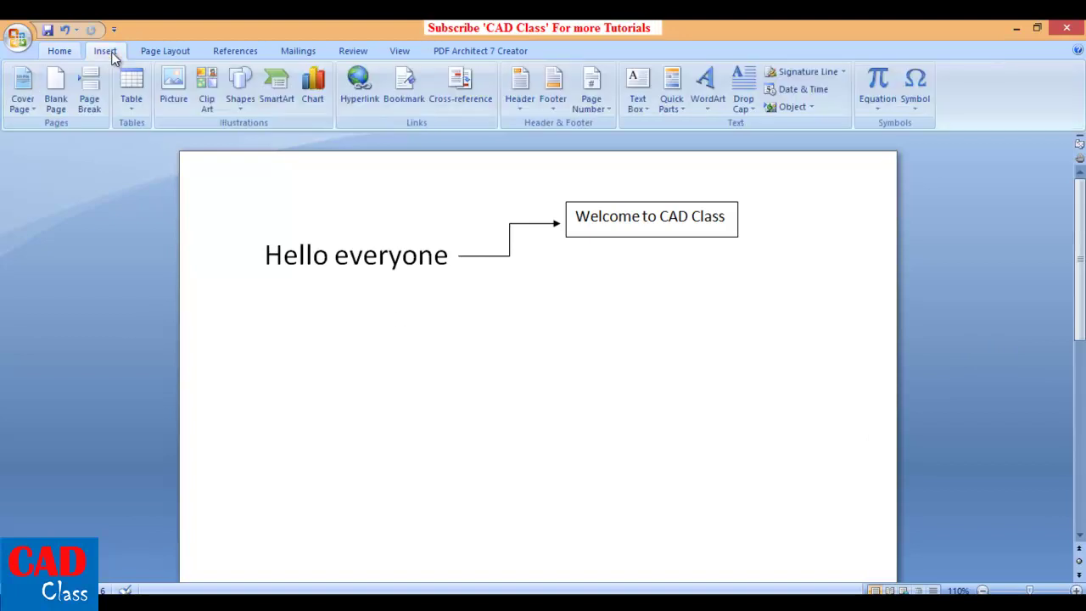
# - Draw a curved arrow connector from the Welcome box sweeping down and left, reshaping its bend
pyautogui.click(242, 102)
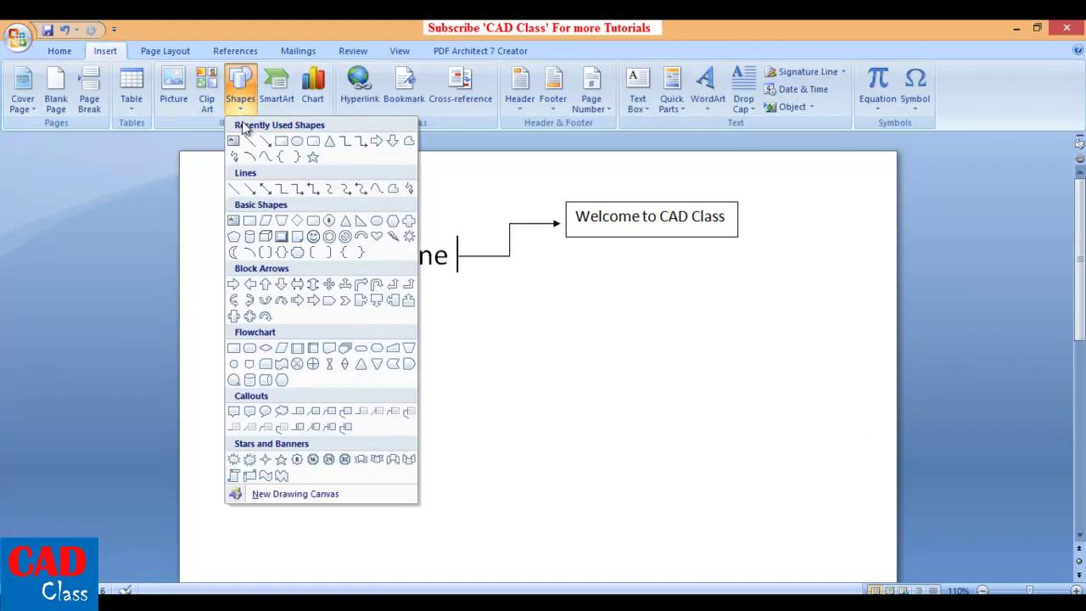
pyautogui.click(344, 192)
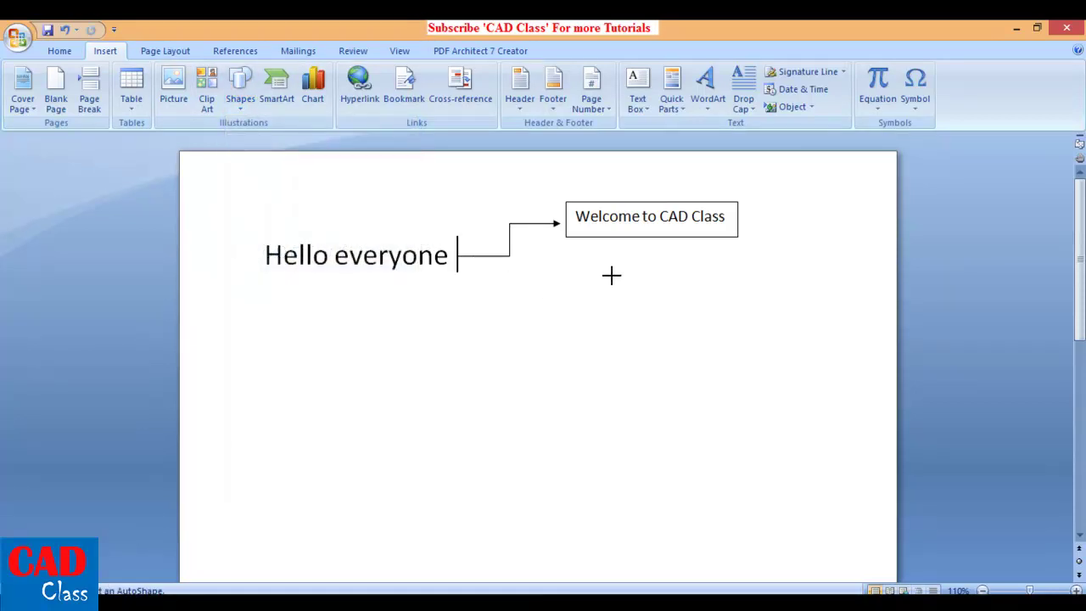
pyautogui.moveTo(609, 273); pyautogui.dragTo(463, 353)
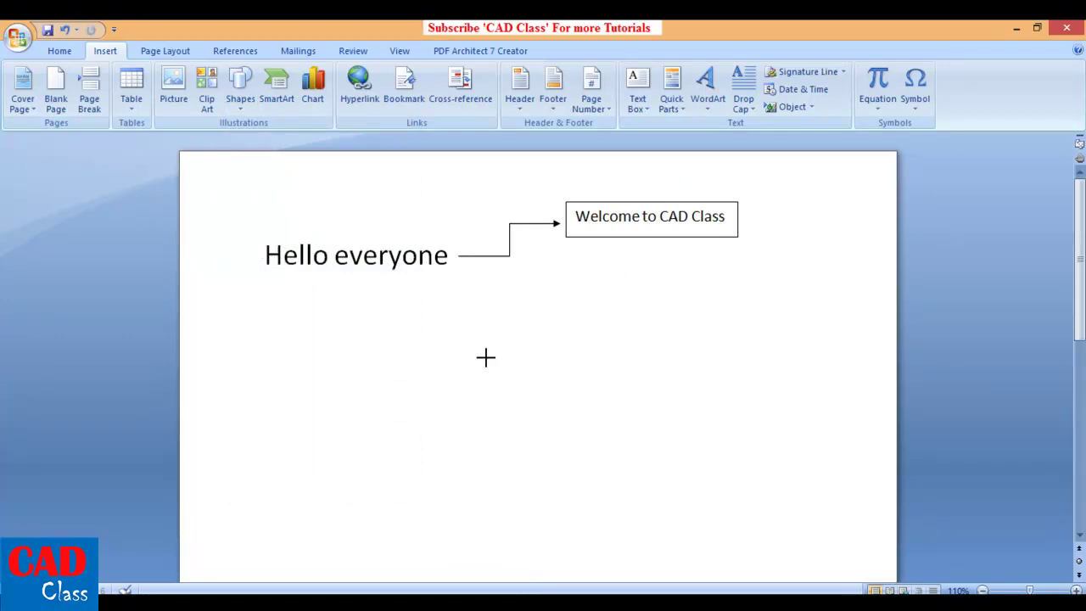
pyautogui.moveTo(646, 365); pyautogui.dragTo(708, 345)
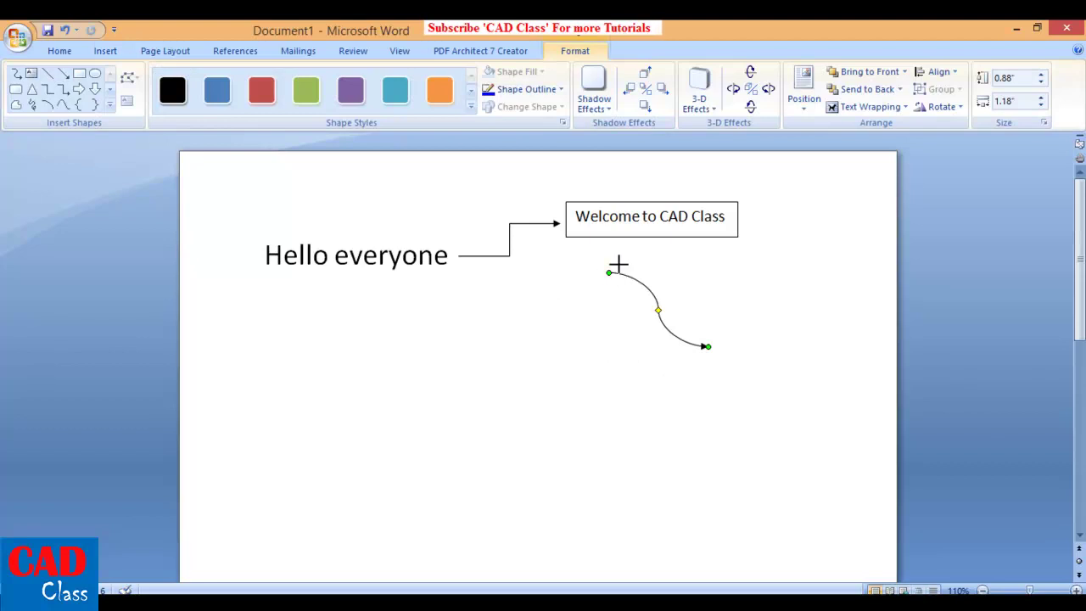
pyautogui.moveTo(746, 222); pyautogui.dragTo(744, 224)
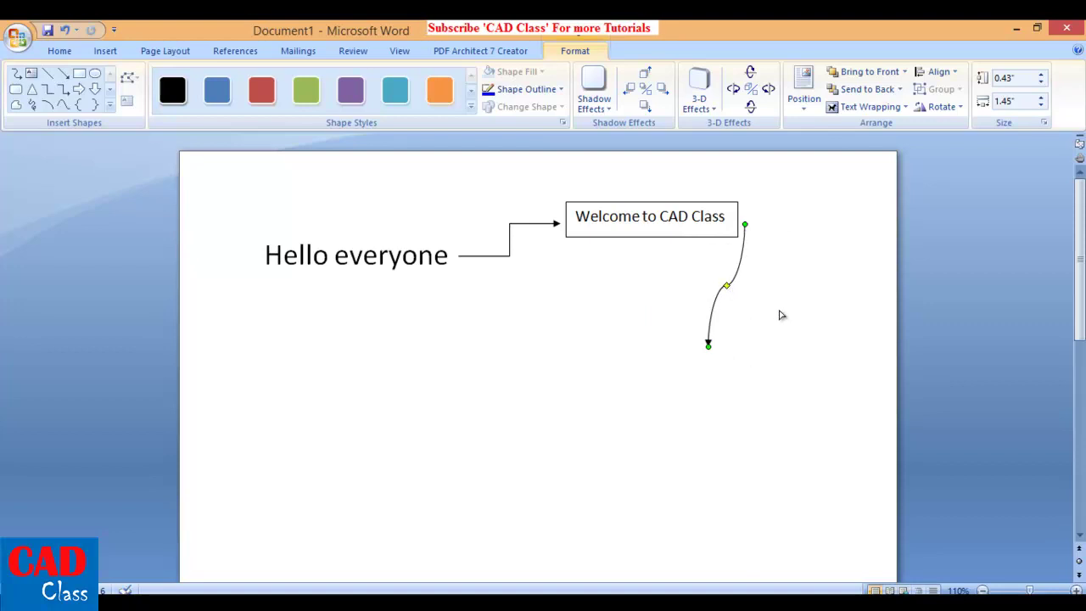
pyautogui.moveTo(781, 315)
pyautogui.mouseDown()
pyautogui.moveTo(760, 336)
pyautogui.moveTo(669, 307)
pyautogui.mouseUp()
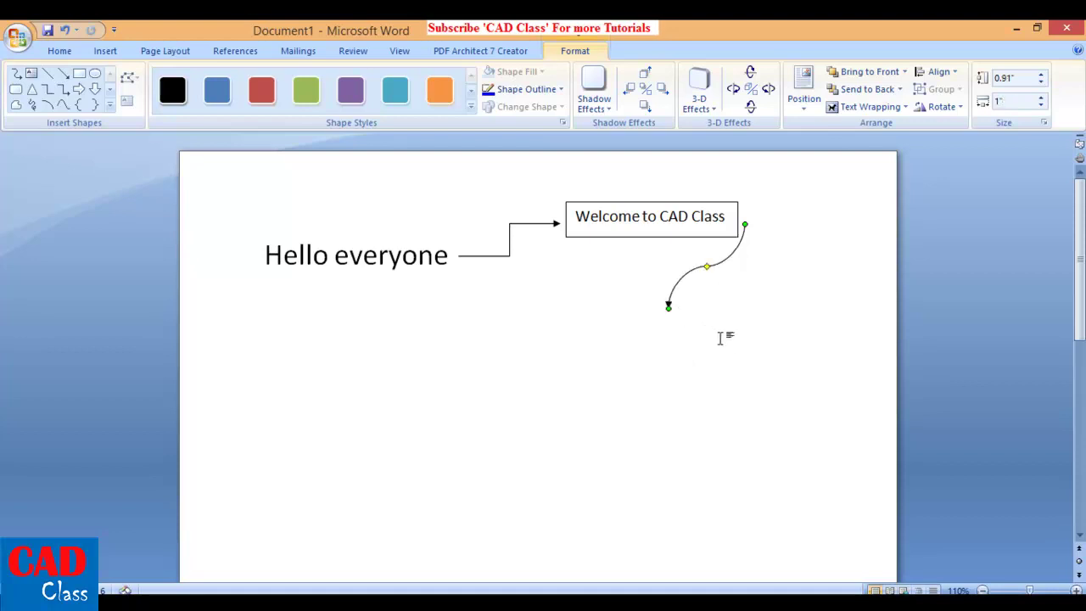
pyautogui.click(888, 291)
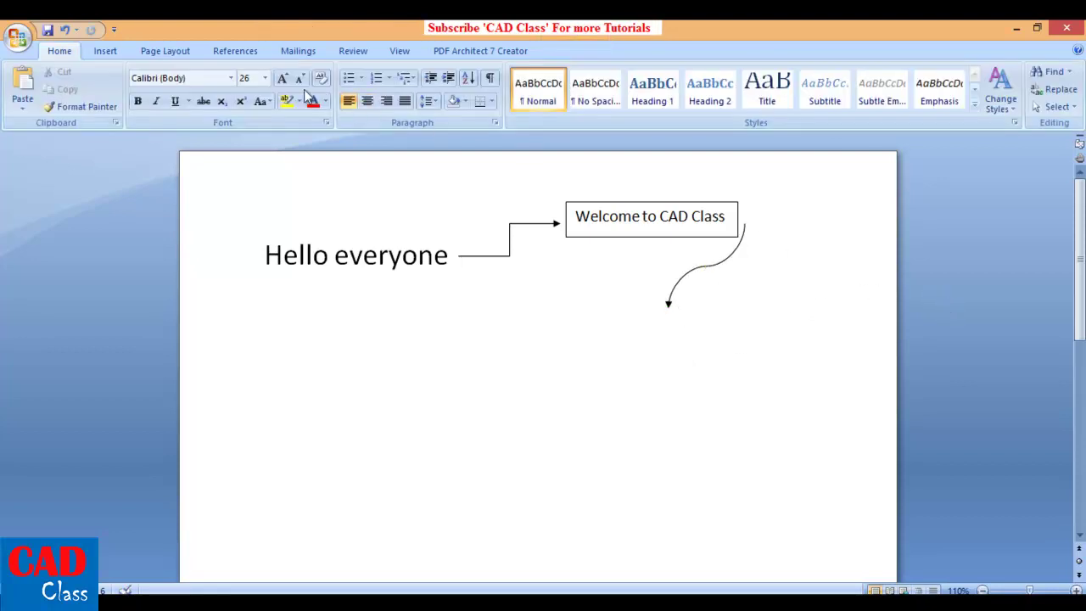
pyautogui.click(102, 51)
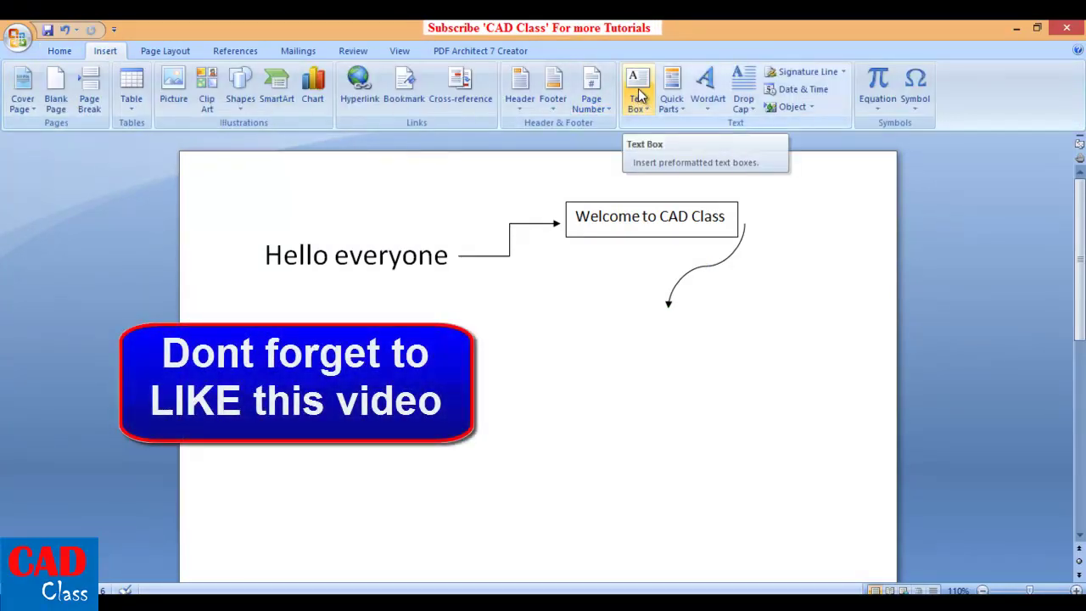
# - Add a simple text box under the curved arrow and replace its placeholder with 'Insert arrow'
pyautogui.click(637, 95)
pyautogui.click(678, 218)
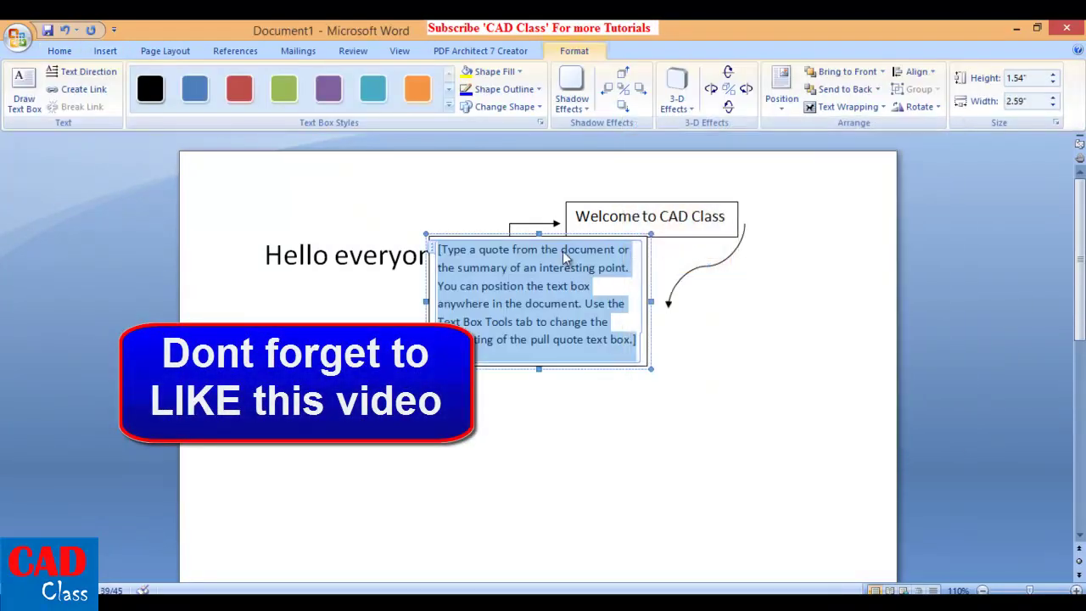
pyautogui.moveTo(561, 238); pyautogui.dragTo(622, 314)
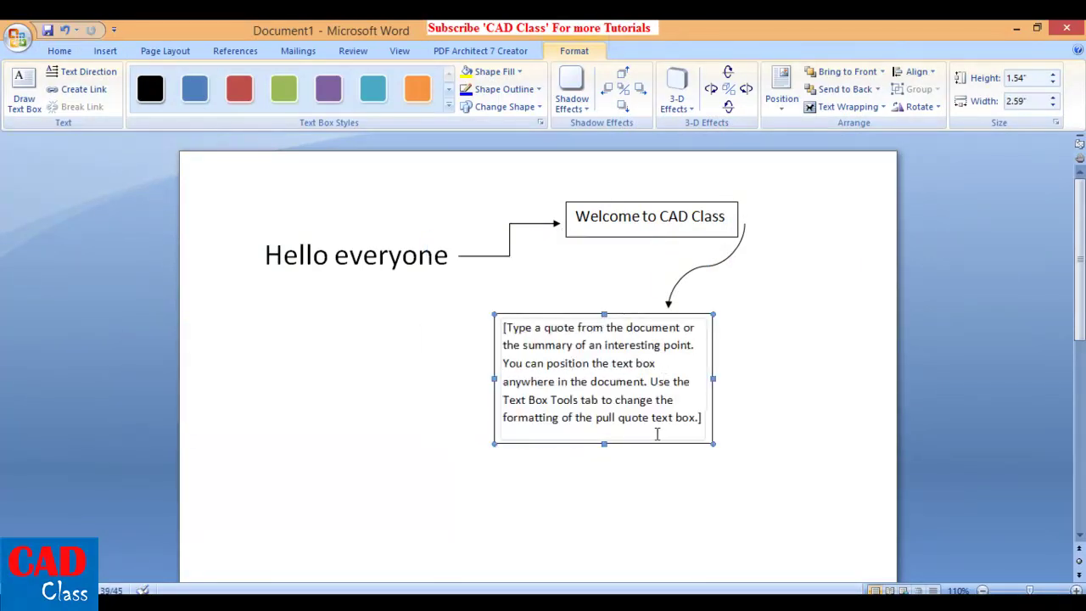
pyautogui.click(704, 422)
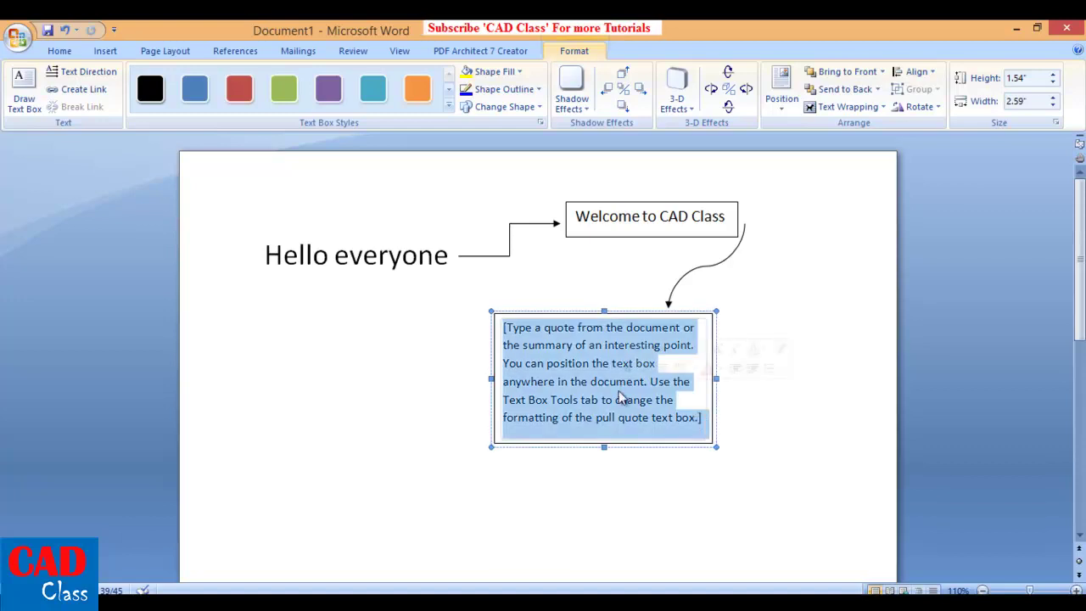
pyautogui.press('Delete')
pyautogui.write('Insert arrow')
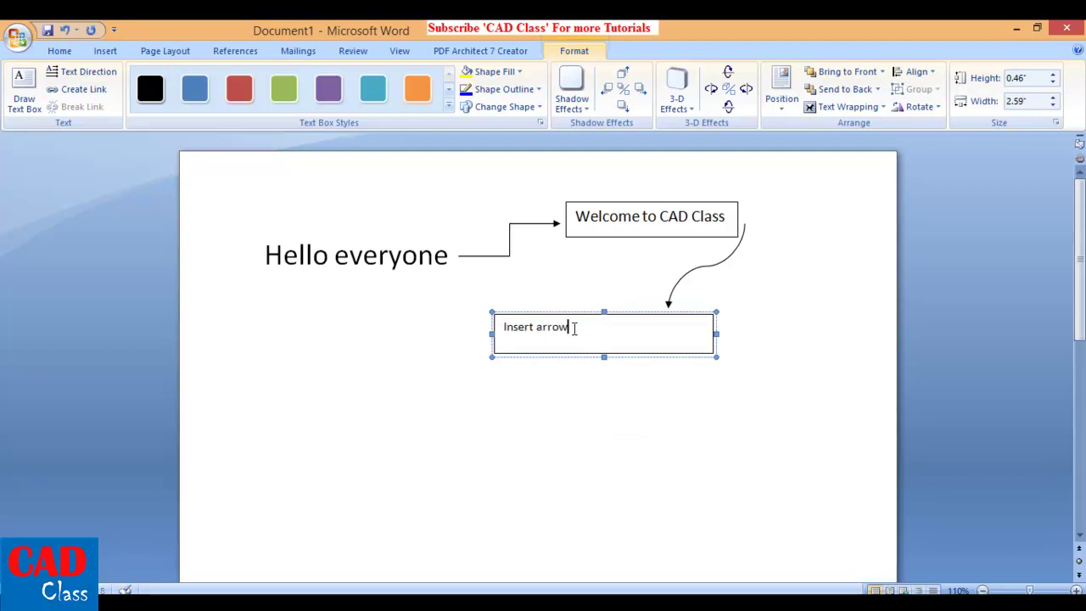
pyautogui.moveTo(573, 328); pyautogui.dragTo(494, 328)
# - Set the 'Insert arrow' text to 20 pt and shift its box right under the curved arrow's tip
pyautogui.click(73, 53)
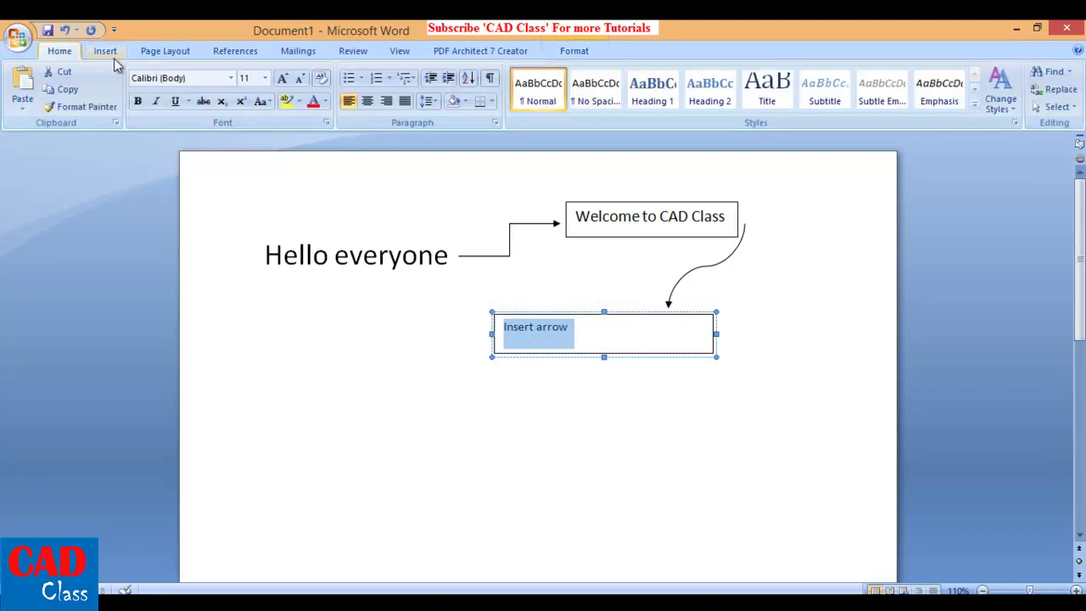
pyautogui.click(265, 78)
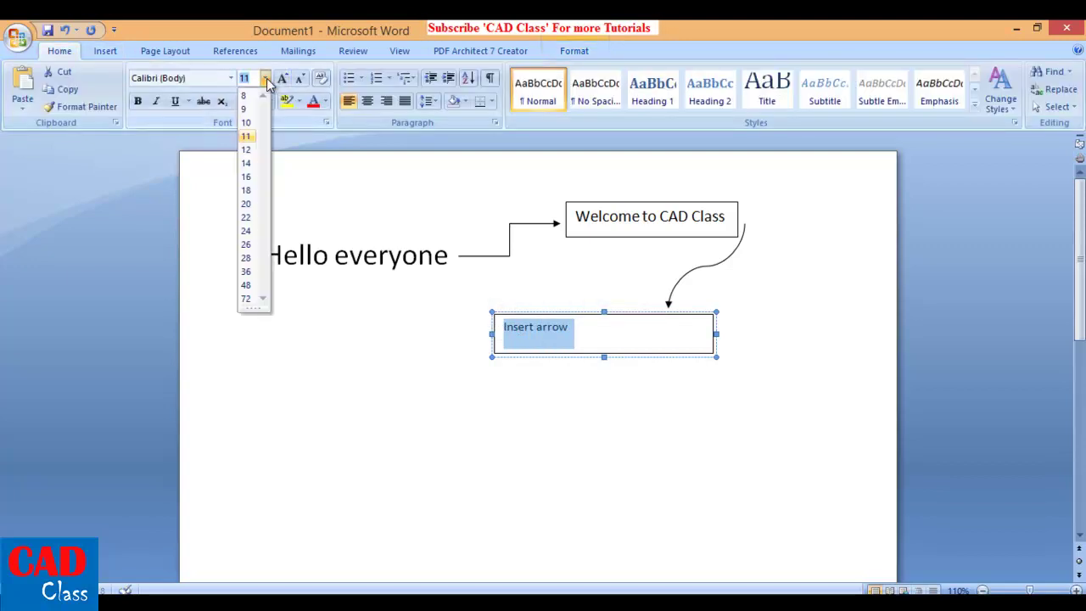
pyautogui.click(246, 209)
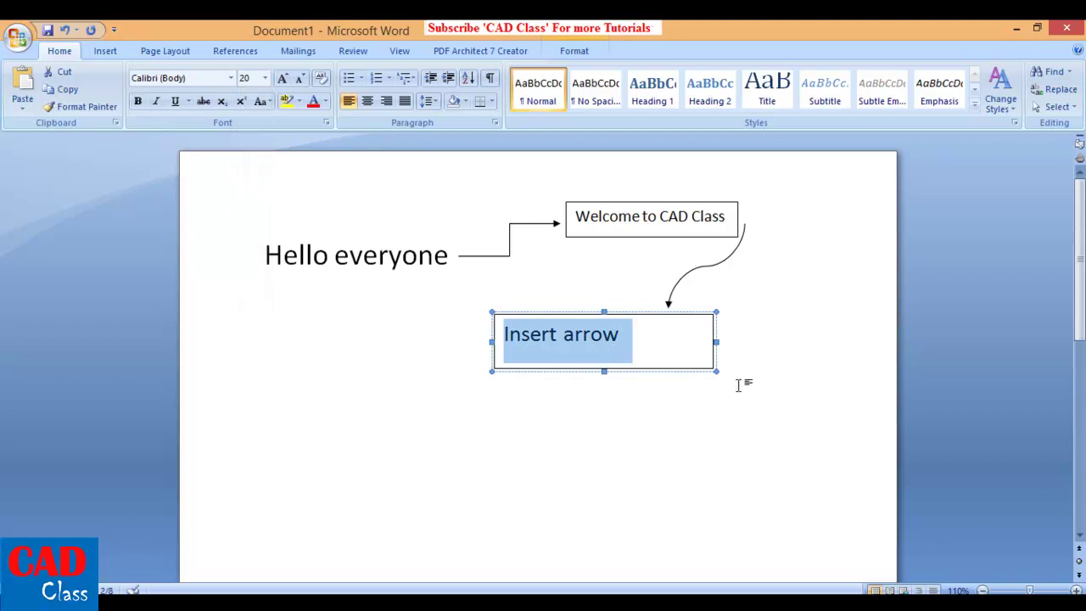
pyautogui.click(717, 370)
pyautogui.click(630, 354)
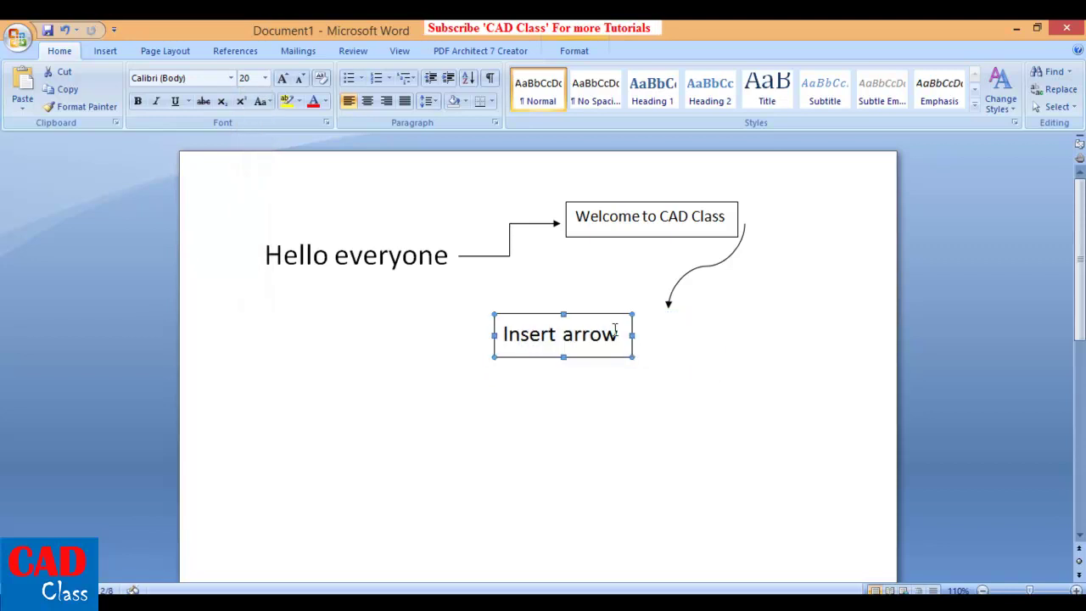
pyautogui.moveTo(628, 316); pyautogui.dragTo(699, 314)
pyautogui.click(813, 326)
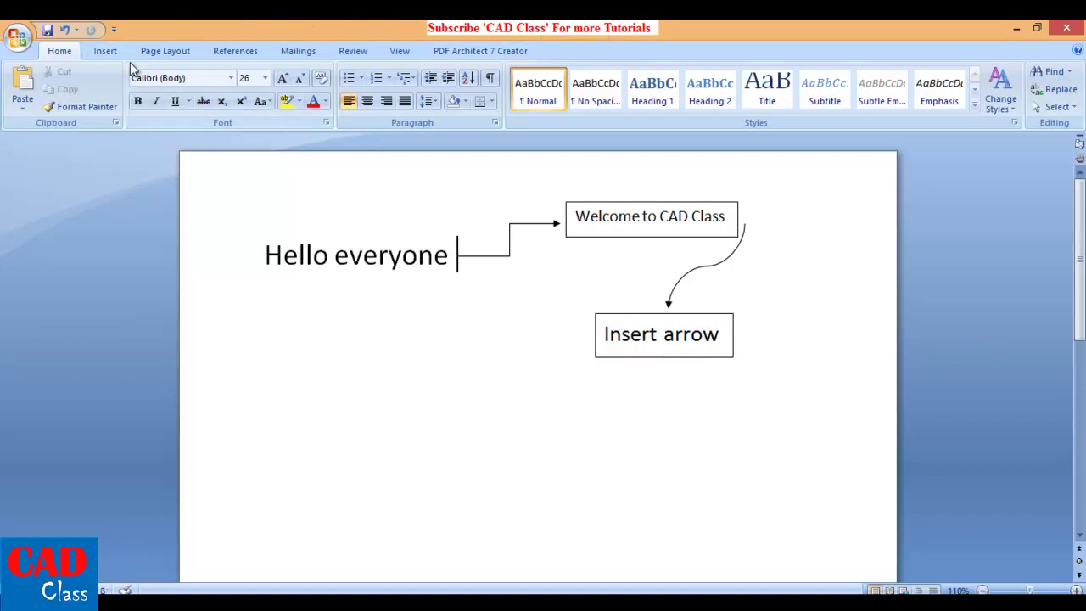
pyautogui.click(105, 46)
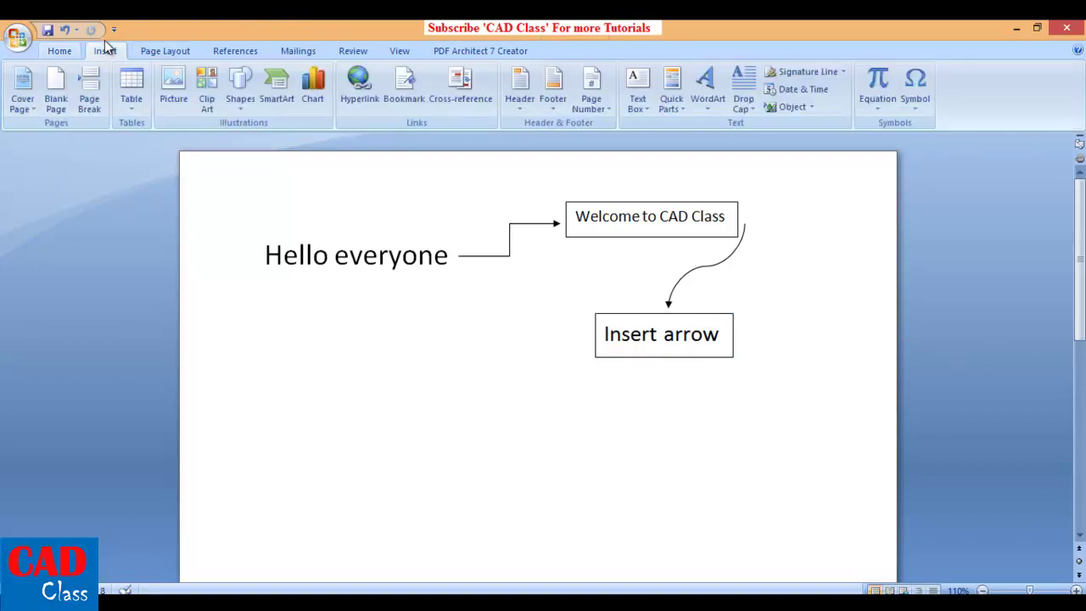
# - Draw a vertical double-headed arrow line straight down below the 'Insert arrow' box
pyautogui.click(245, 102)
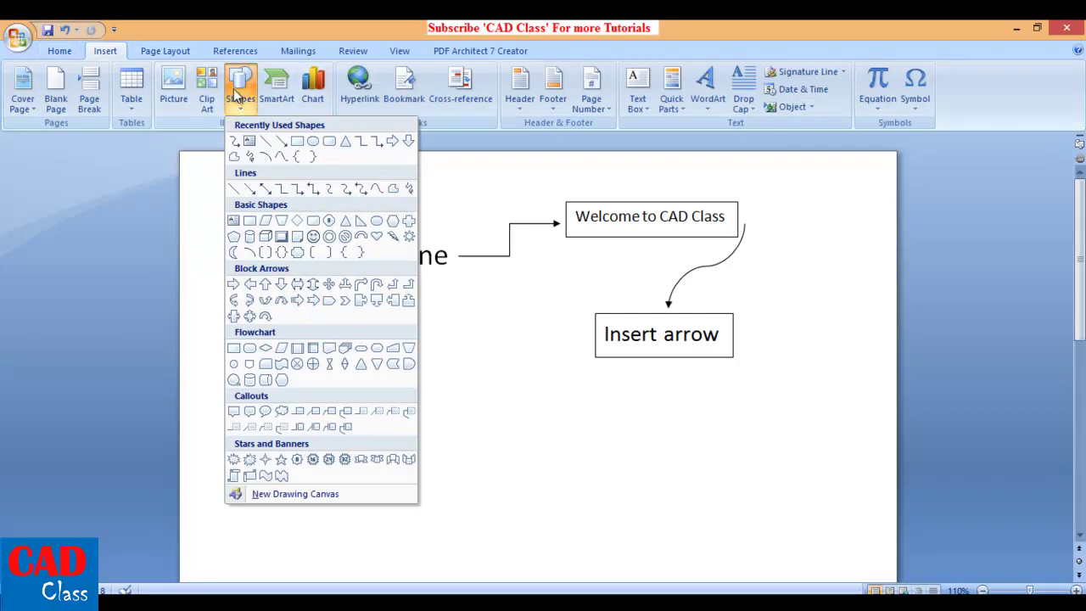
pyautogui.click(265, 190)
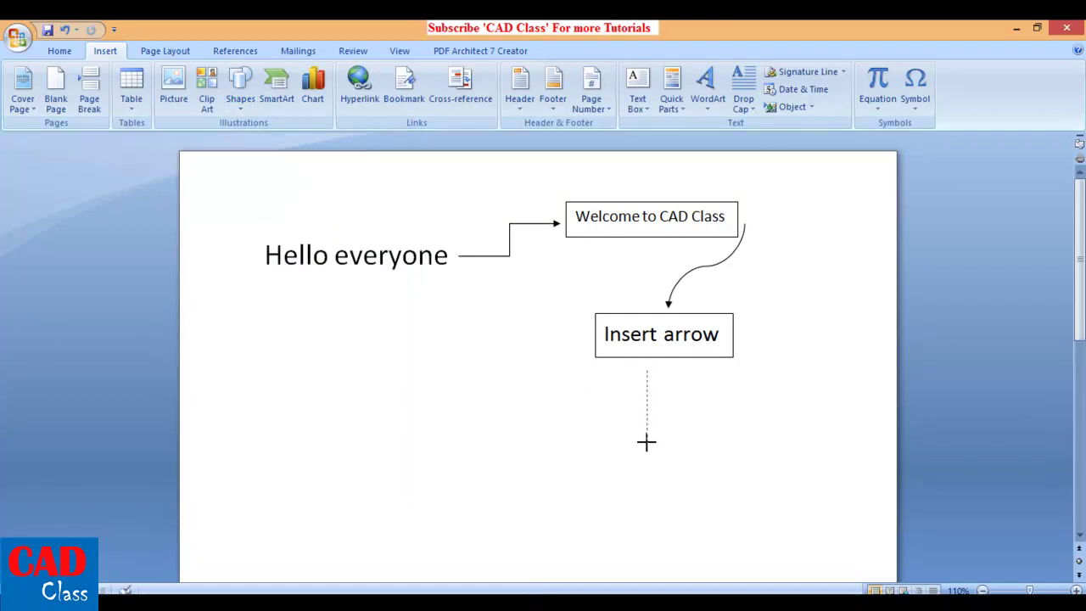
pyautogui.moveTo(646, 439); pyautogui.dragTo(647, 438)
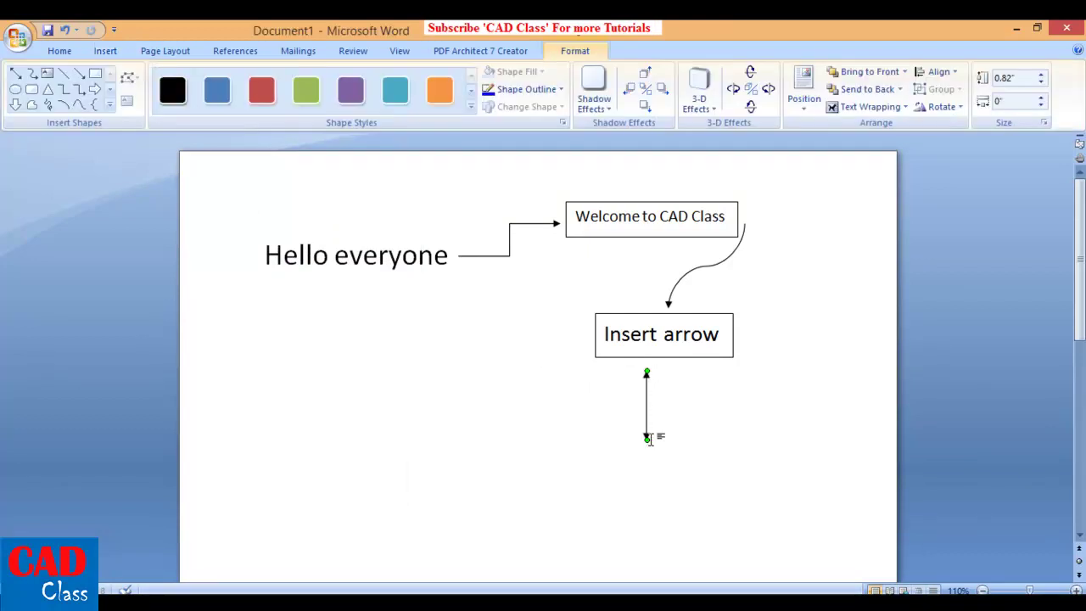
pyautogui.click(891, 377)
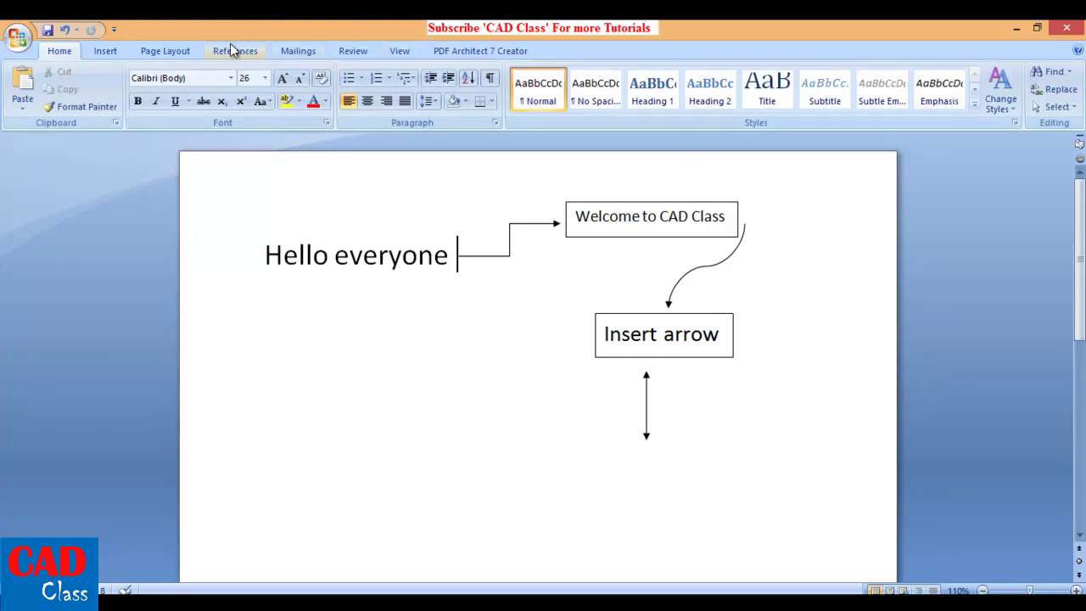
# - Insert a simple text box below 'Insert arrow' and replace its placeholder with 'MS Word Tutorials'
pyautogui.click(108, 52)
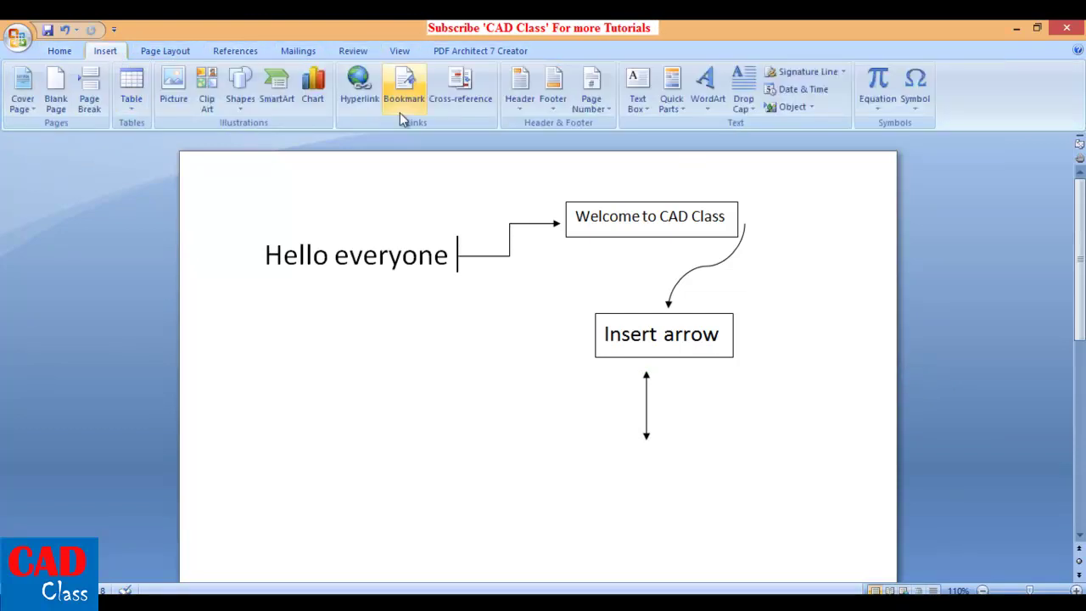
pyautogui.click(636, 91)
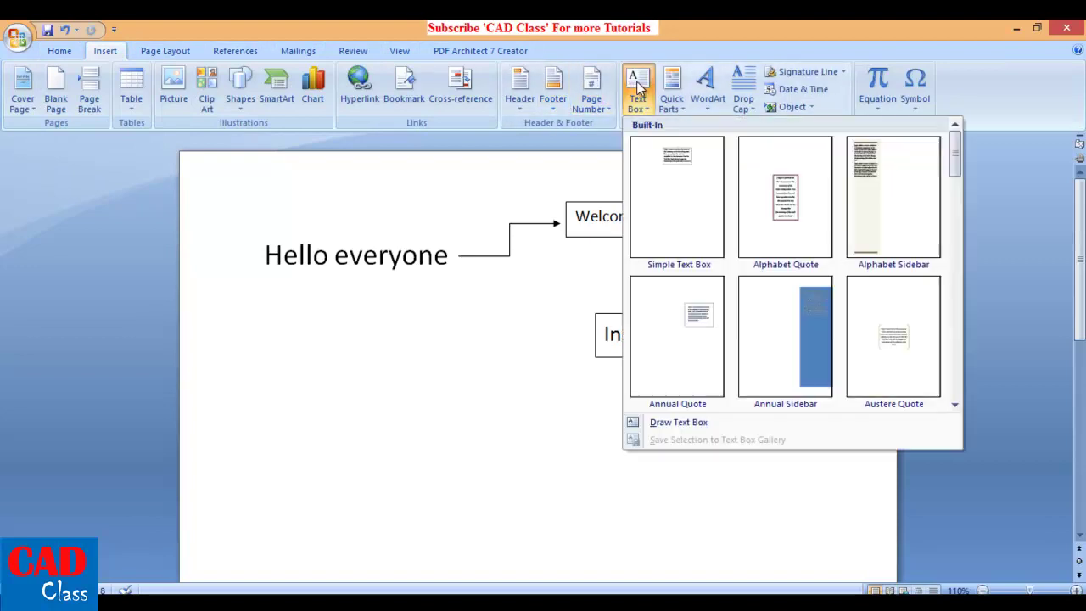
pyautogui.click(692, 210)
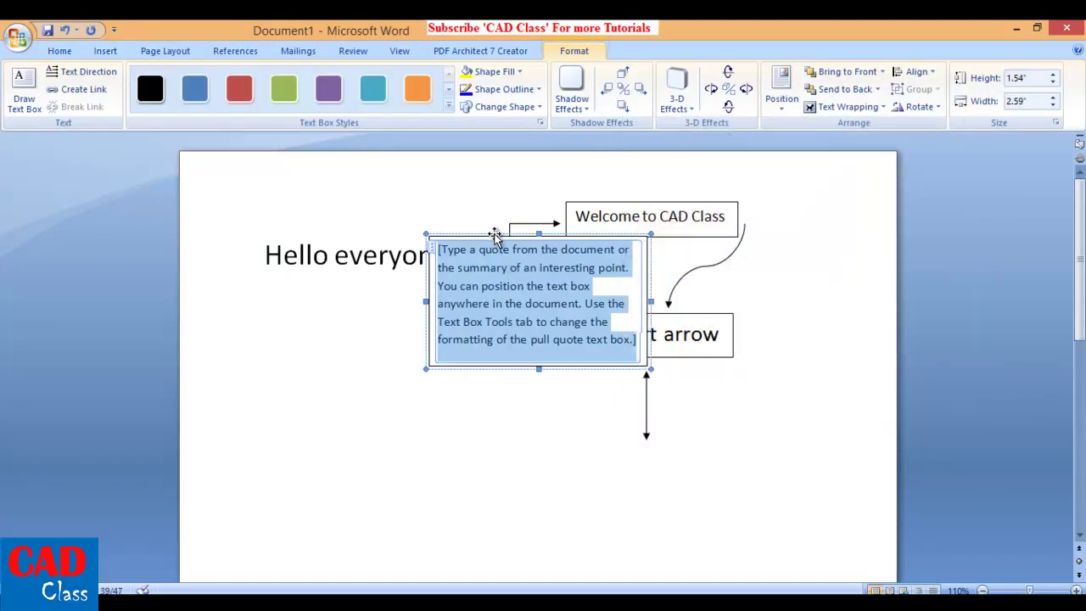
pyautogui.moveTo(495, 235); pyautogui.dragTo(456, 377)
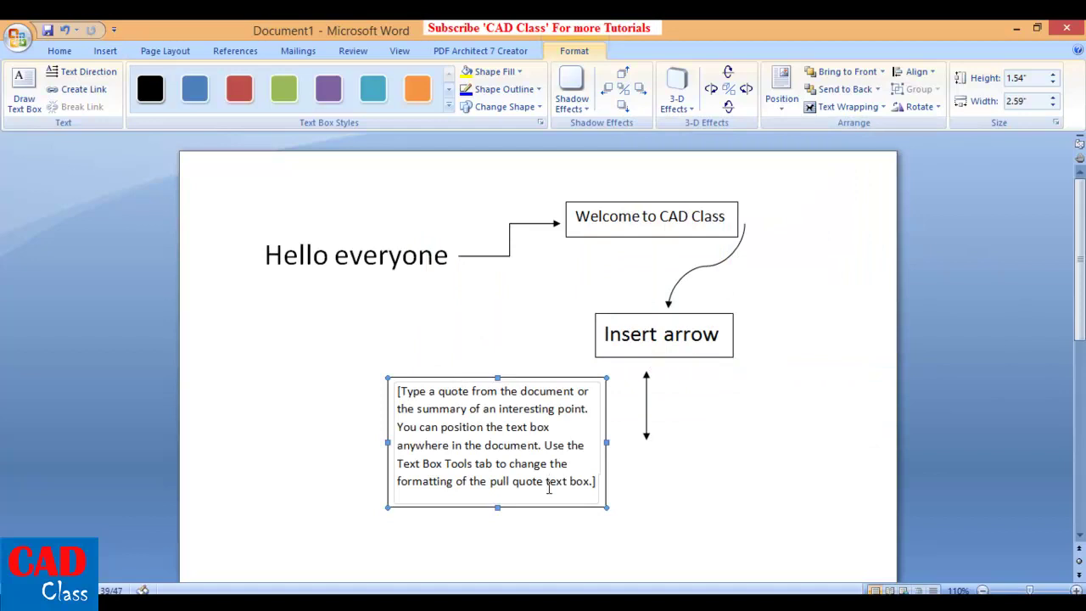
pyautogui.moveTo(596, 481); pyautogui.dragTo(398, 391)
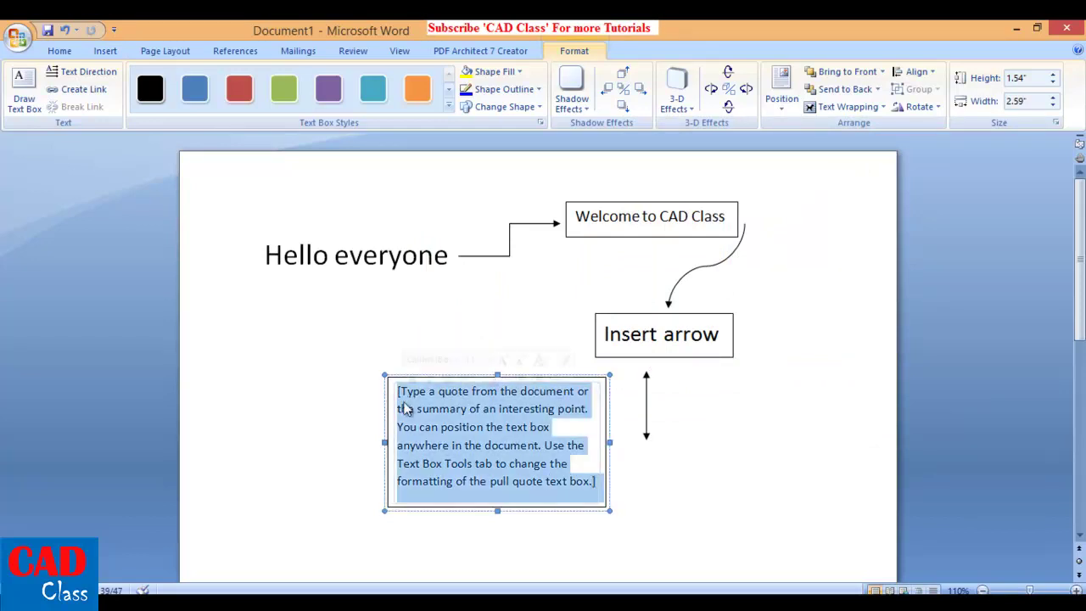
pyautogui.write('MS Word Tutorials')
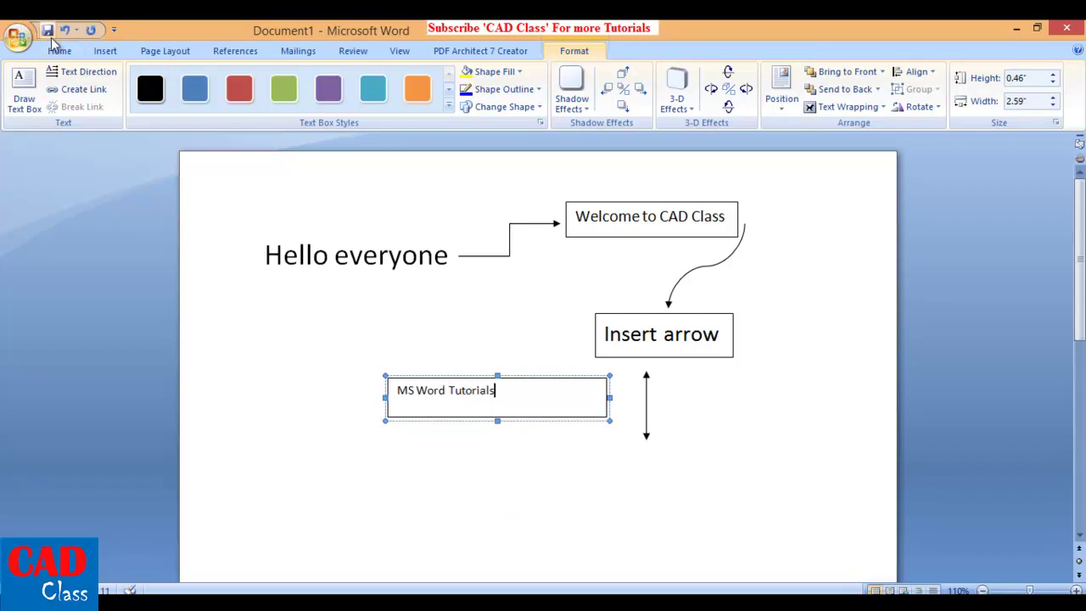
# - Grow the 'MS Word Tutorials' text to 16 pt, fit its box, and move it under the double-headed arrow
pyautogui.click(58, 51)
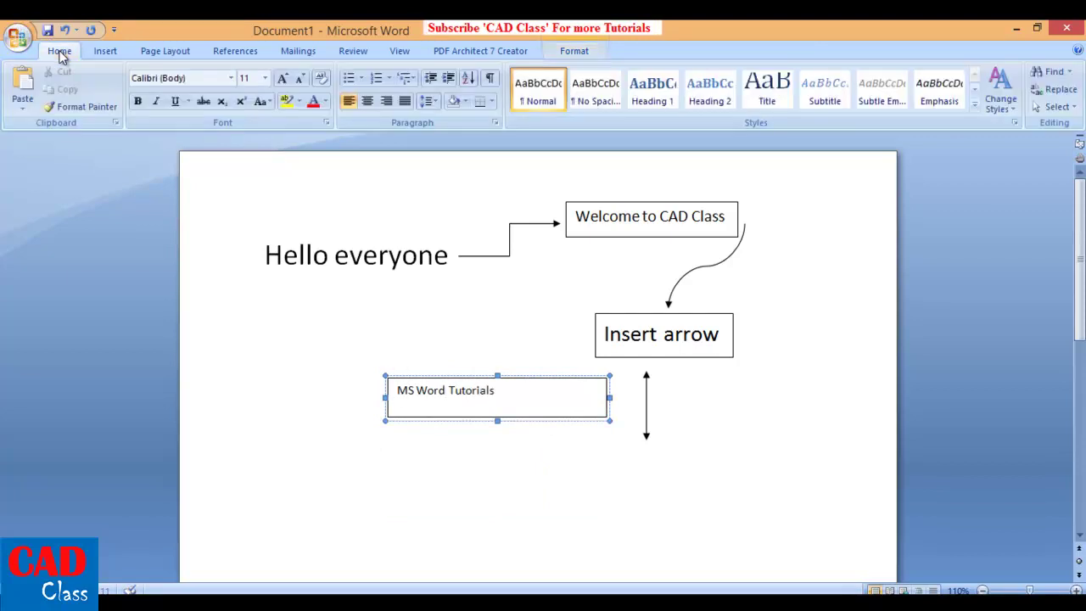
pyautogui.click(284, 80)
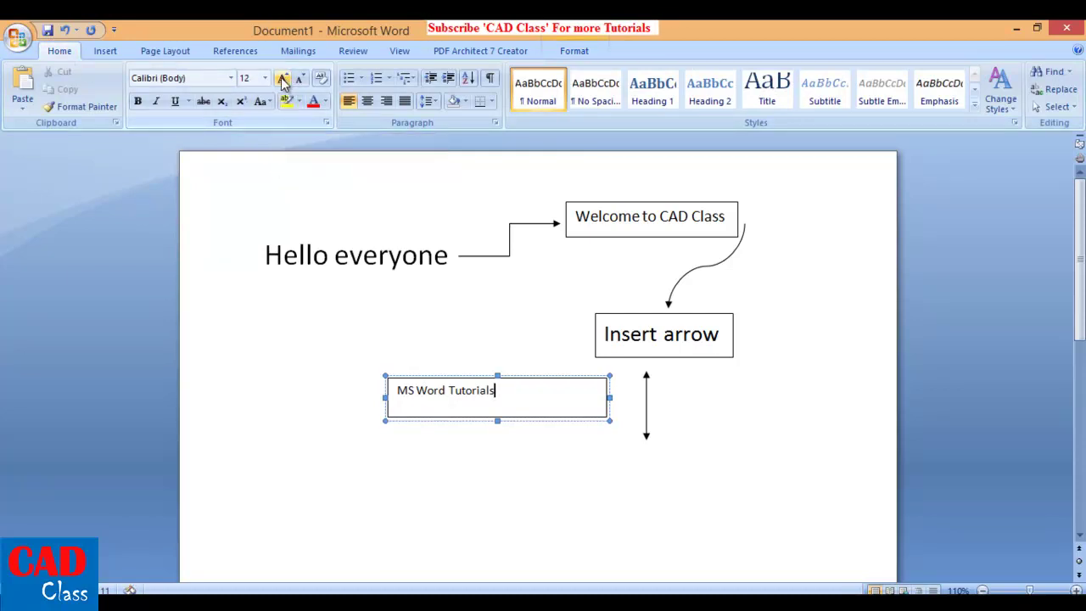
pyautogui.moveTo(519, 388); pyautogui.dragTo(395, 390)
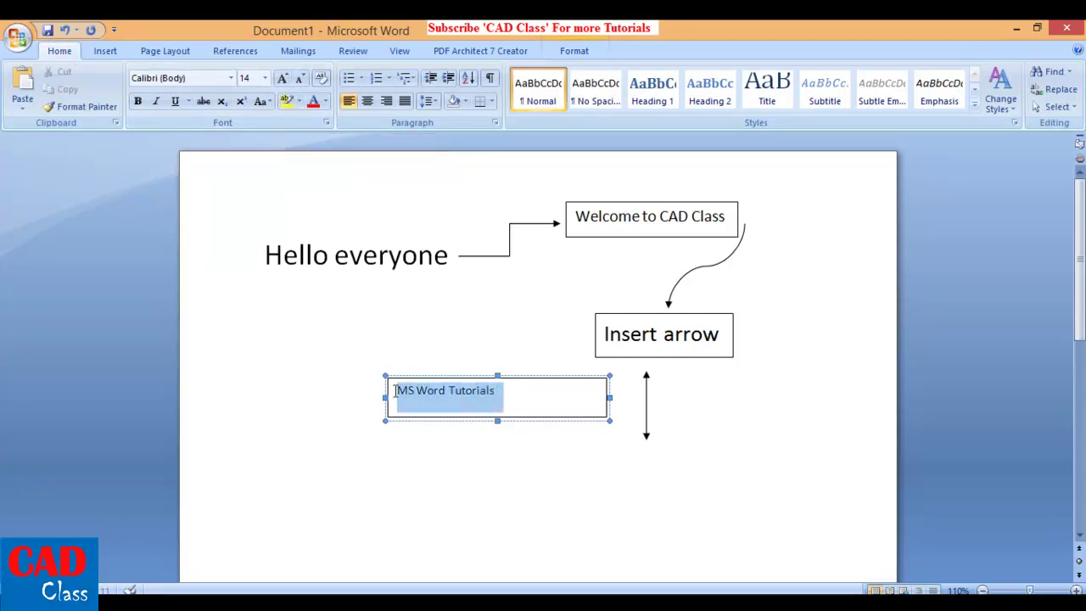
pyautogui.click(283, 80)
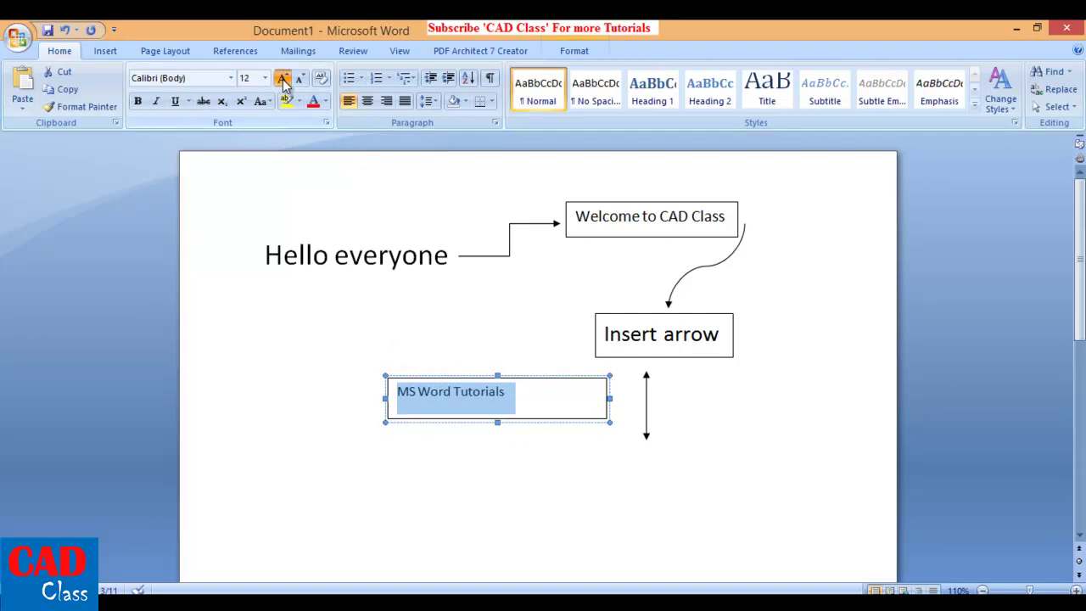
pyautogui.click(284, 80)
pyautogui.click(283, 79)
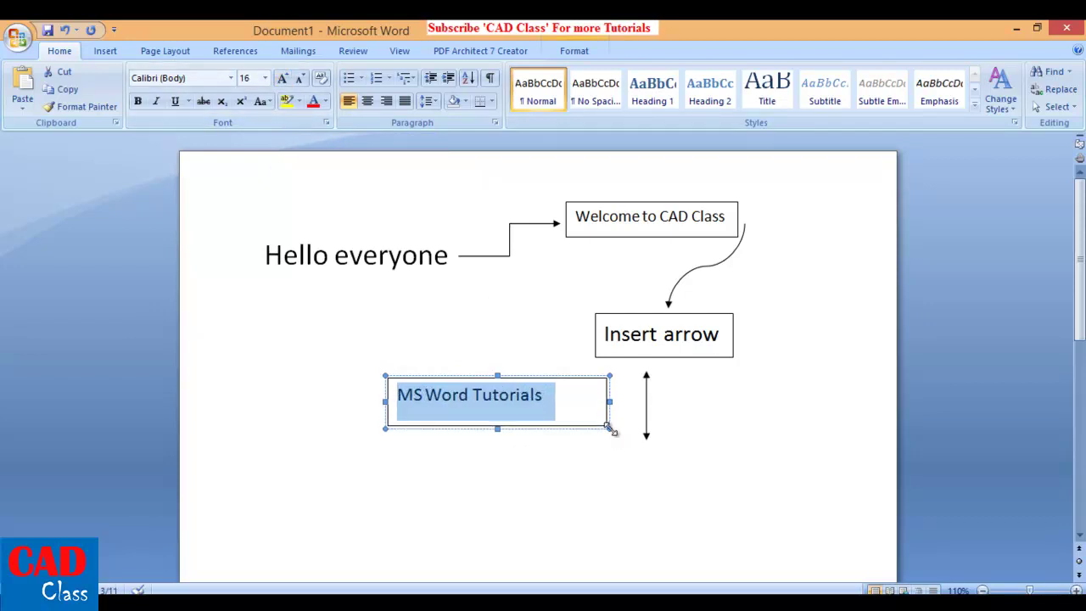
pyautogui.moveTo(609, 429); pyautogui.dragTo(559, 419)
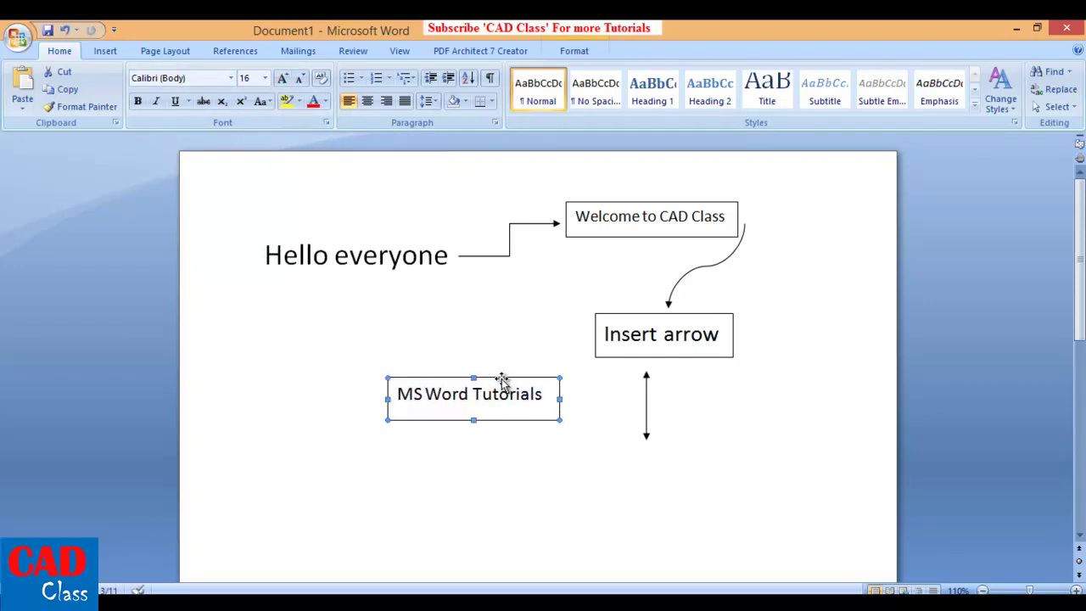
pyautogui.moveTo(502, 379); pyautogui.dragTo(670, 450)
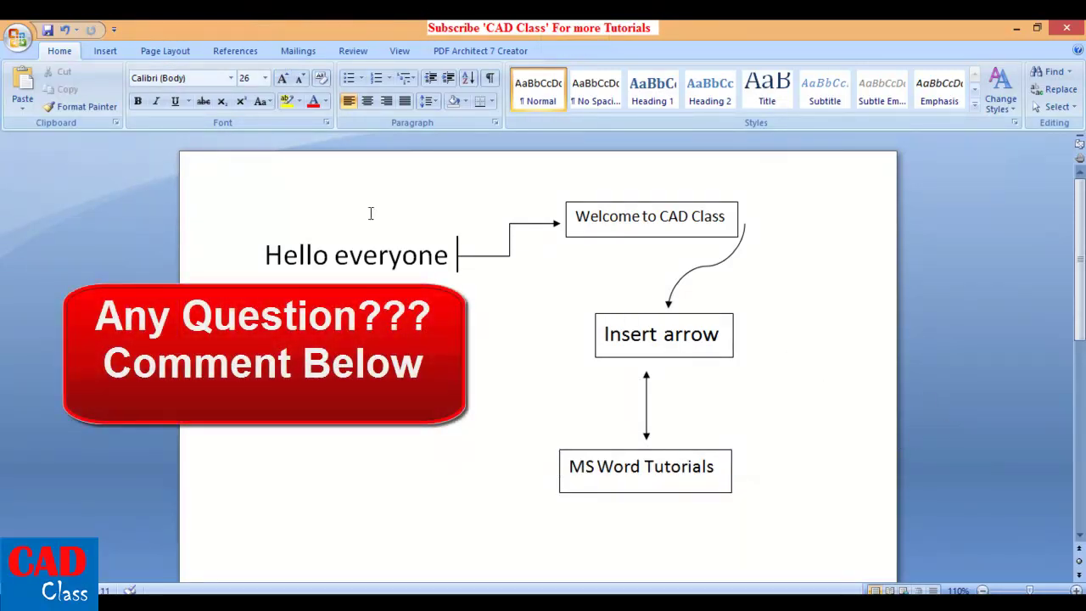
# - Draw a curved double-headed arrow sweeping up-left from the MS Word Tutorials box, bending it further
pyautogui.click(107, 51)
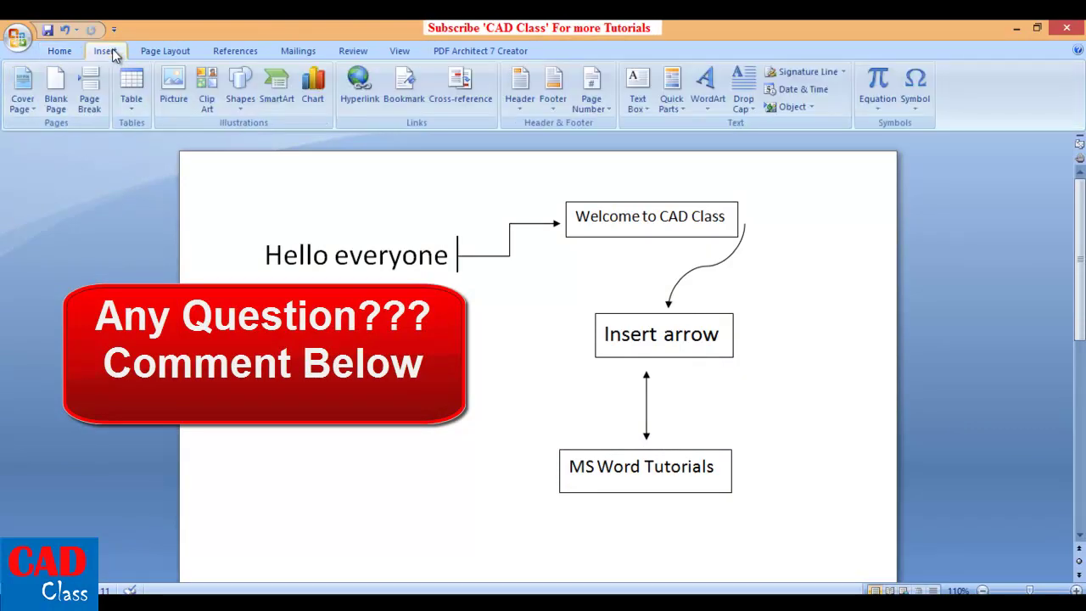
pyautogui.click(241, 95)
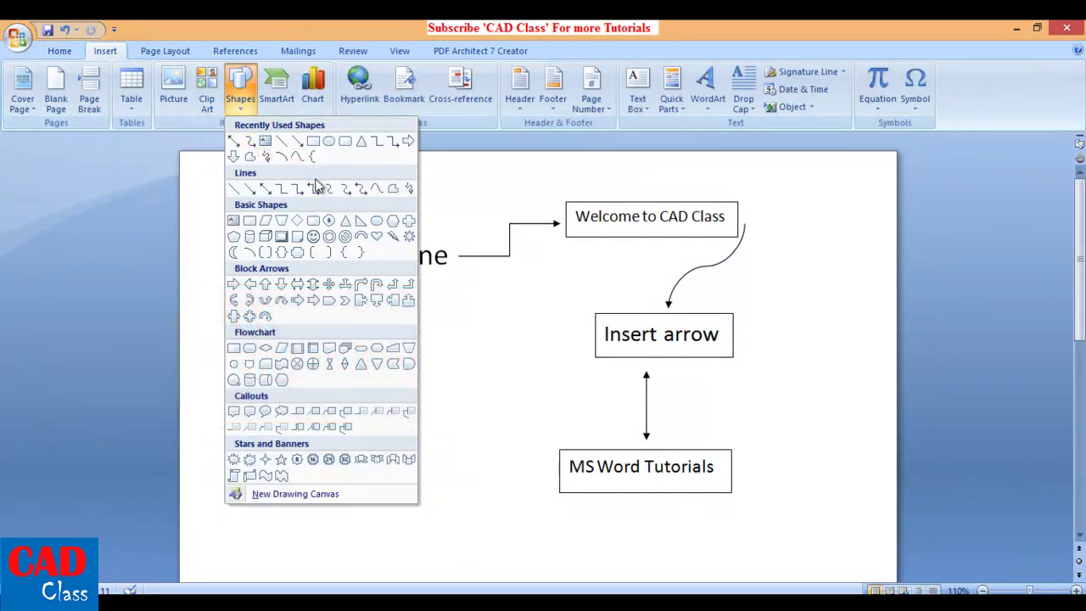
pyautogui.click(360, 191)
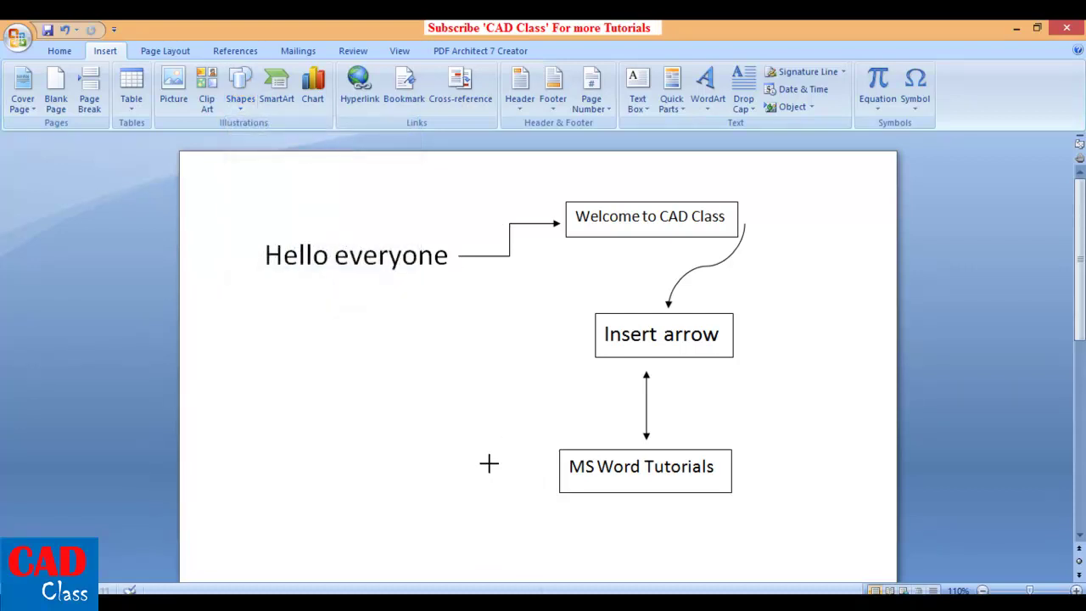
pyautogui.click(538, 475)
pyautogui.press('Escape')
pyautogui.moveTo(427, 410); pyautogui.dragTo(538, 475)
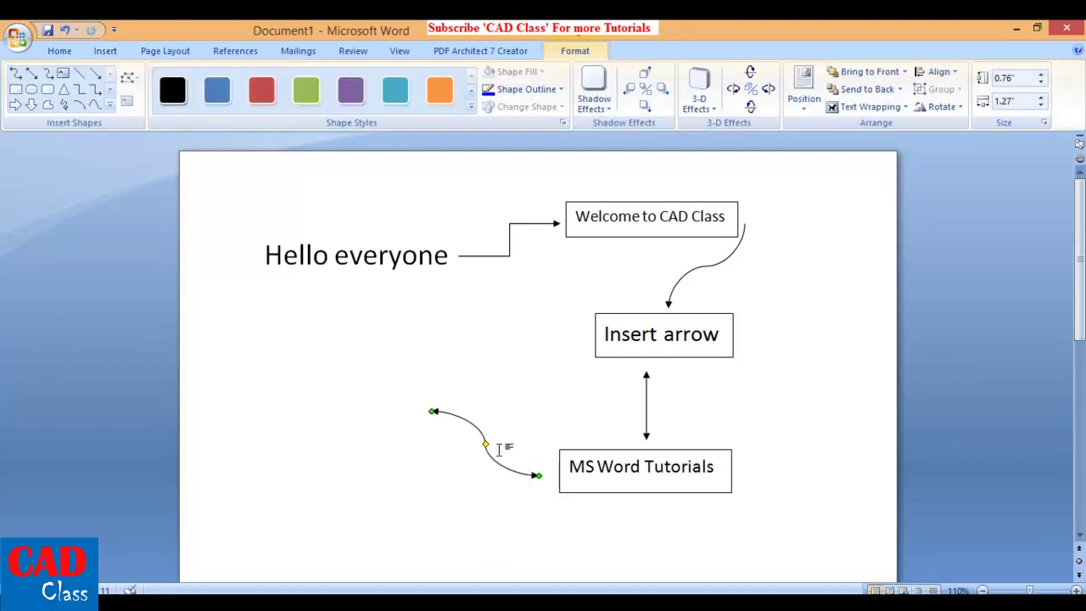
pyautogui.moveTo(480, 459); pyautogui.dragTo(473, 495)
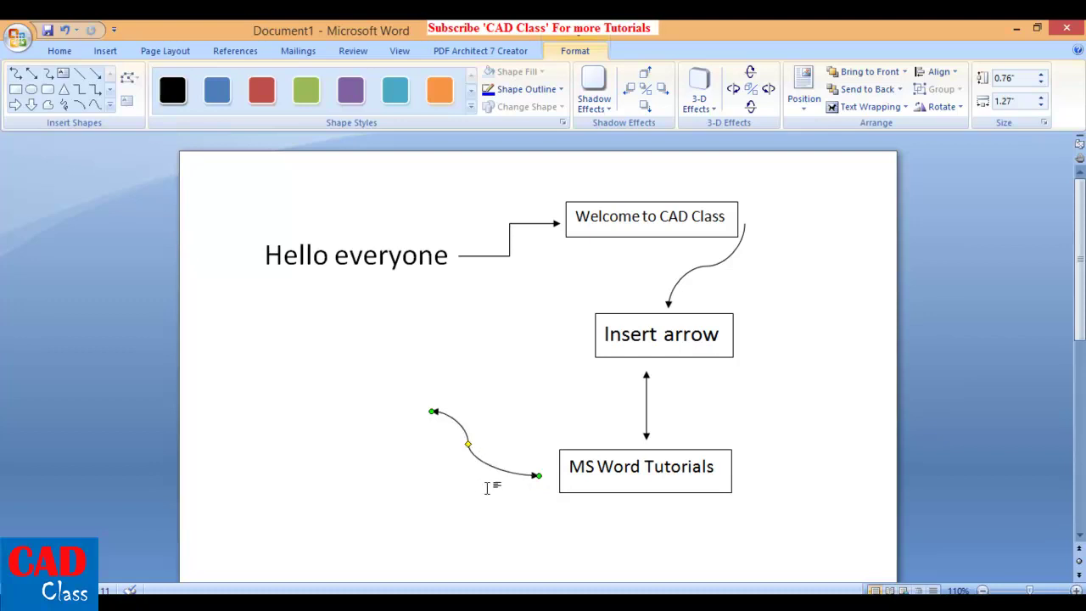
pyautogui.click(793, 413)
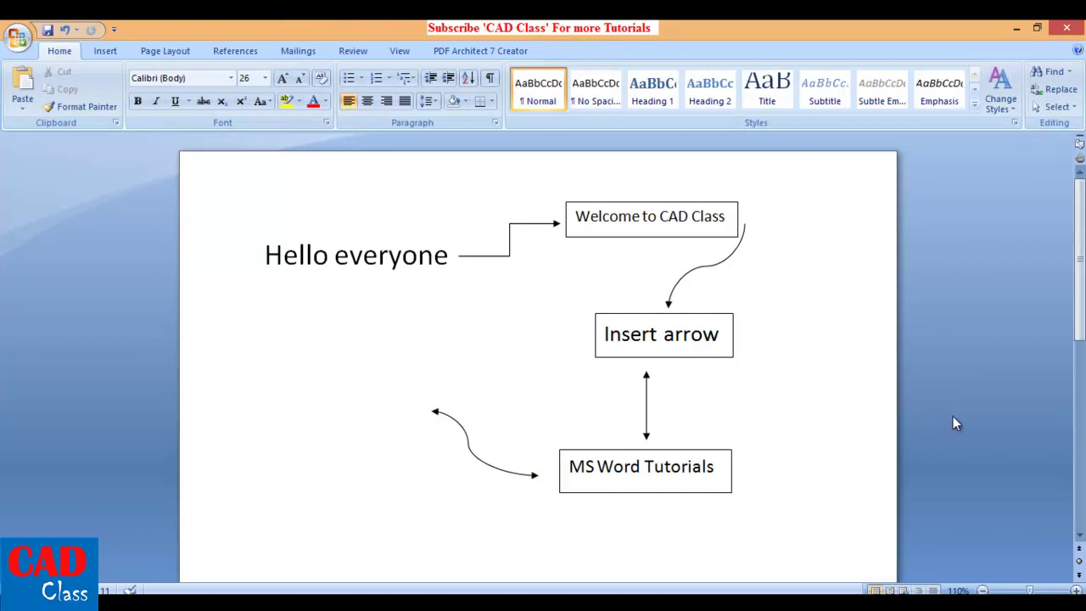
# - Insert a simple text box and replace its placeholder text with the start of 'Subscribe'
pyautogui.click(102, 53)
pyautogui.click(637, 91)
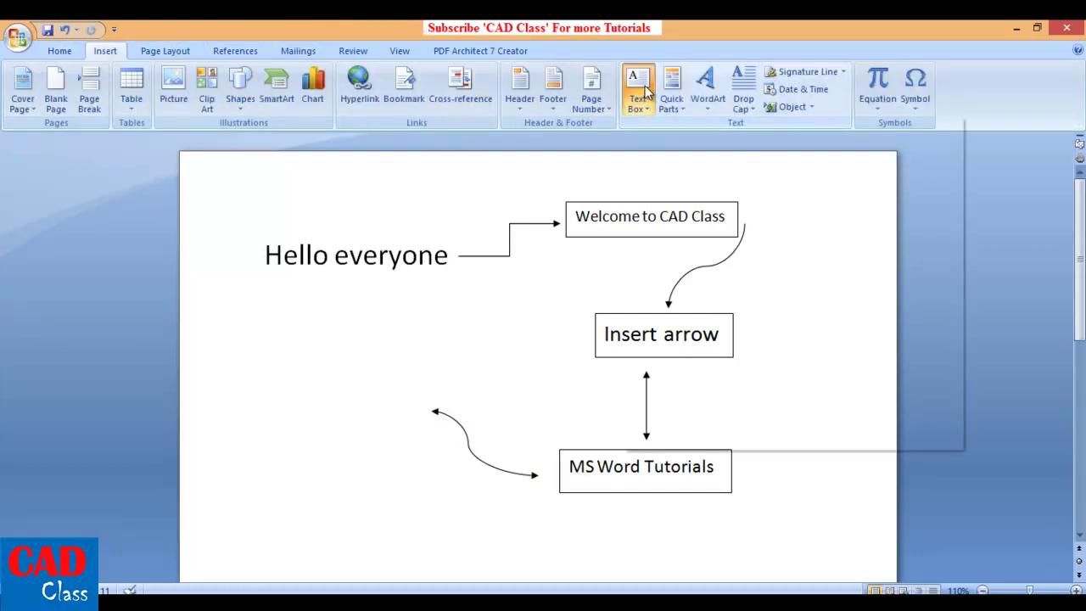
pyautogui.click(675, 211)
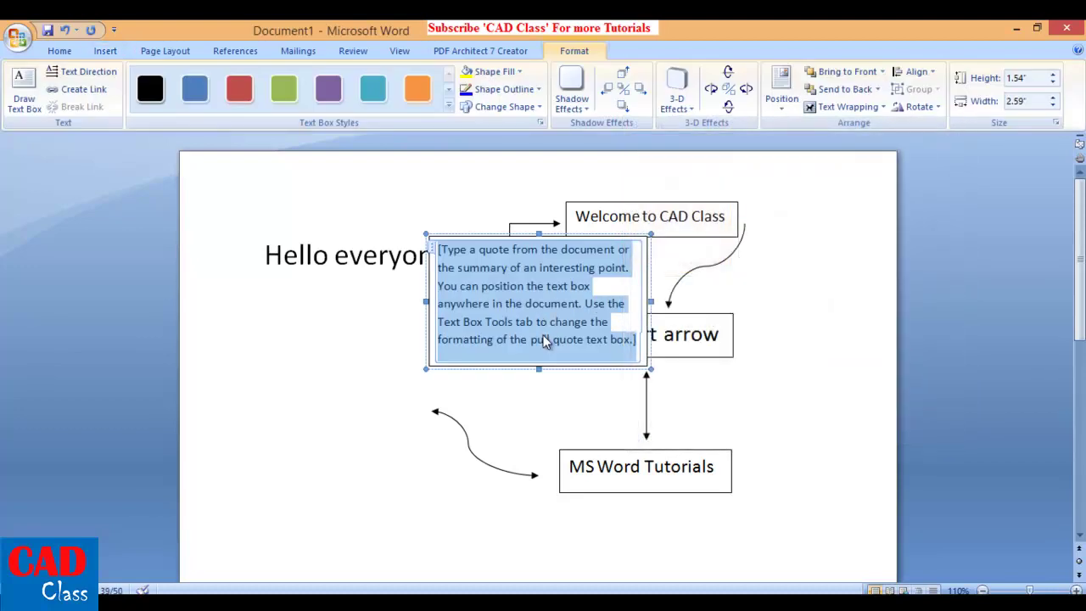
pyautogui.press('Delete')
pyautogui.write('scribe')
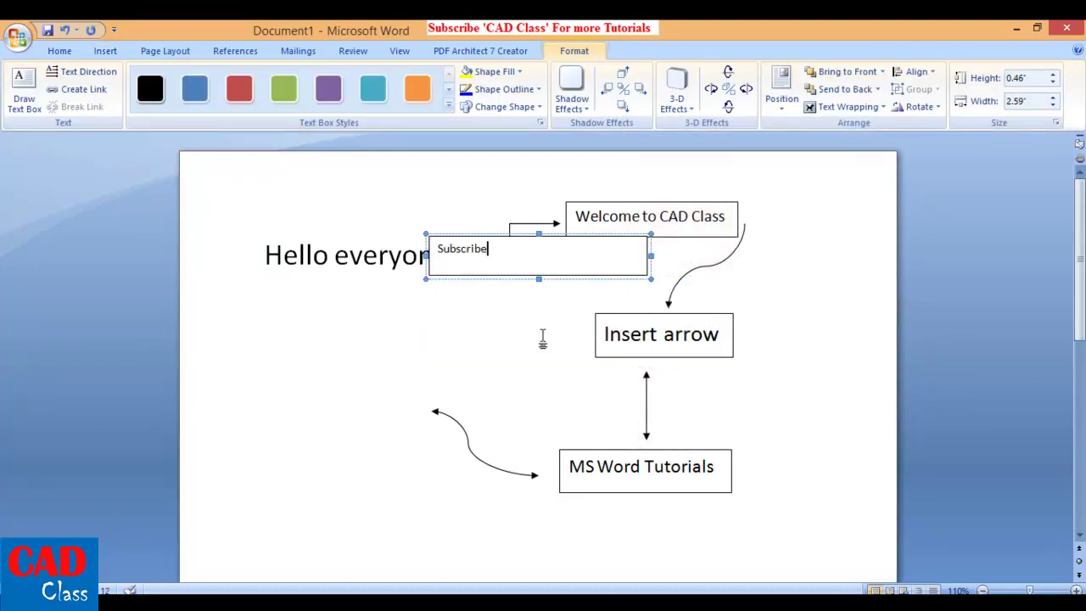
# - Position the box left above the curved arrow, finish 'Subscribe for more tutorials', and select its text
pyautogui.click(442, 328)
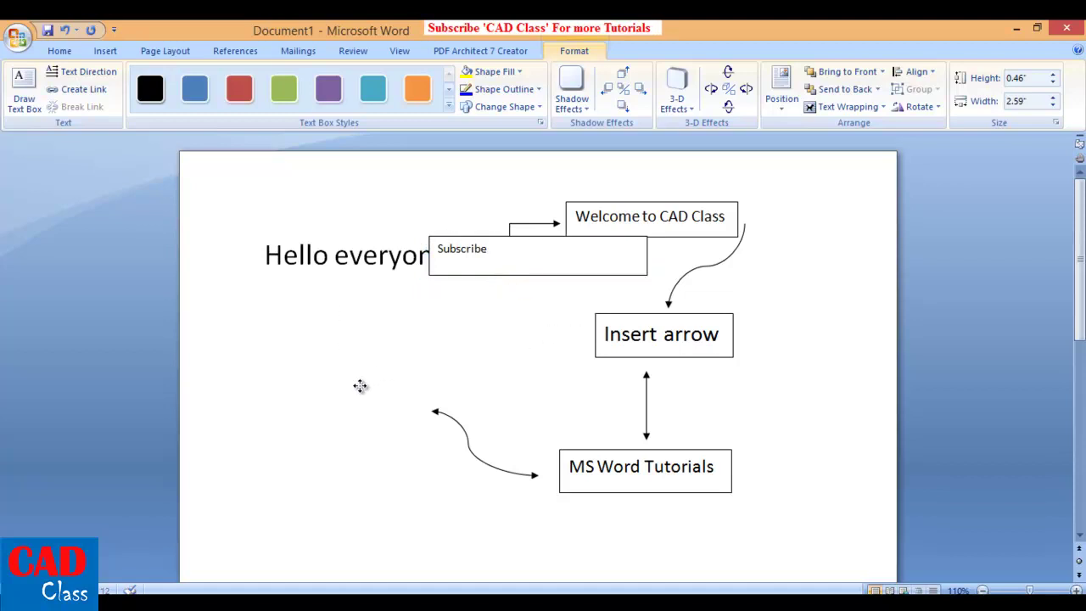
pyautogui.moveTo(359, 386); pyautogui.dragTo(359, 386)
pyautogui.click(348, 372)
pyautogui.write('f')
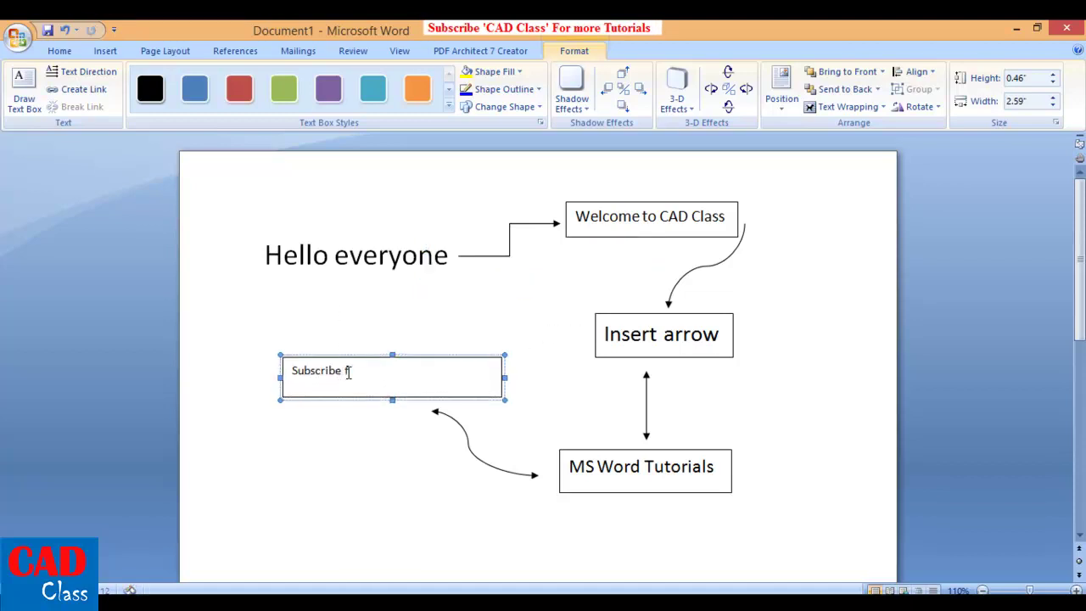
pyautogui.write('e tutoria')
pyautogui.write('ls')
pyautogui.moveTo(461, 373); pyautogui.dragTo(273, 374)
# - Grow the Subscribe box text step by step to 20 pt
pyautogui.click(56, 50)
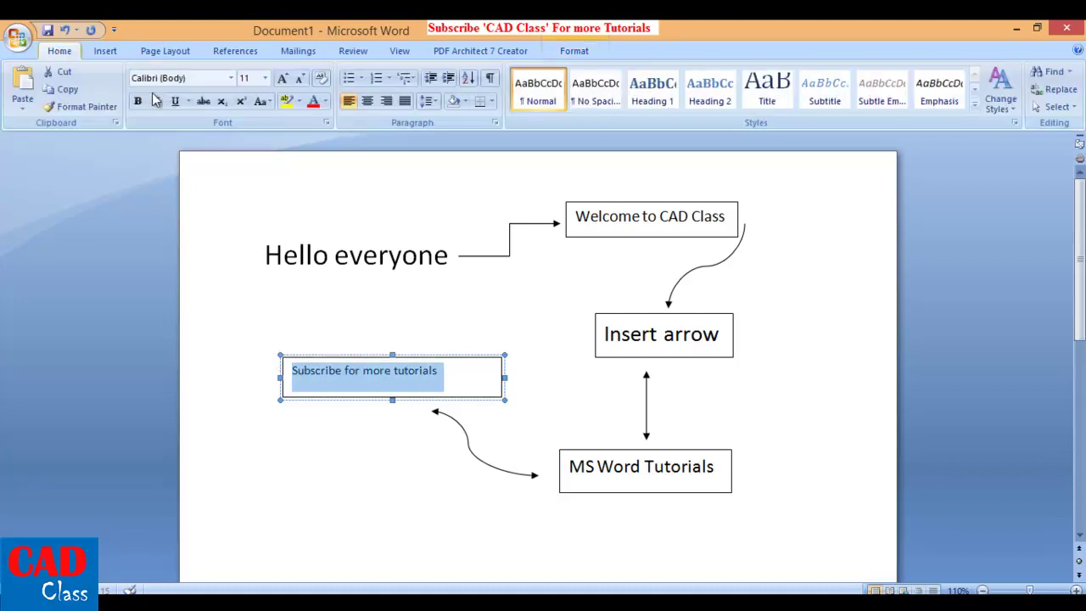
pyautogui.click(283, 78)
pyautogui.click(282, 78)
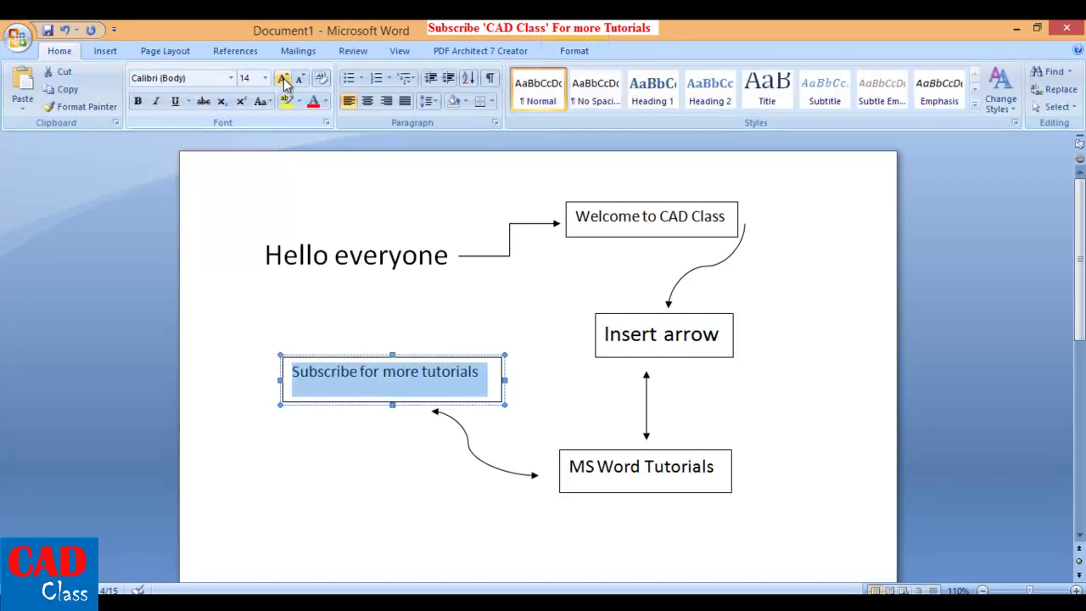
pyautogui.click(282, 78)
pyautogui.click(283, 78)
pyautogui.click(282, 78)
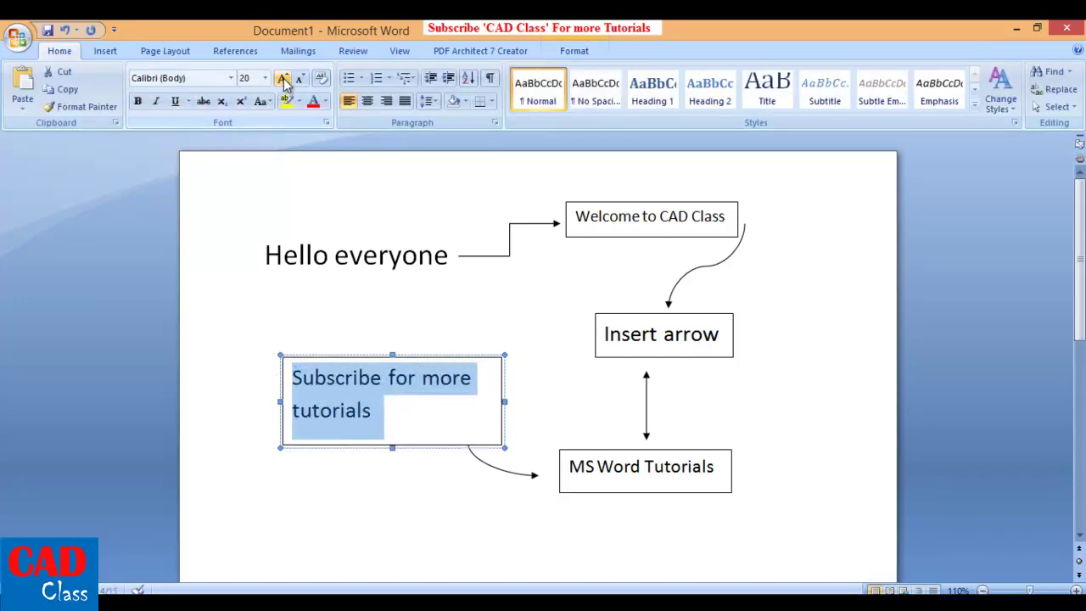
# - Resize the Subscribe text box to a single-line height and narrower width
pyautogui.moveTo(504, 401); pyautogui.dragTo(545, 398)
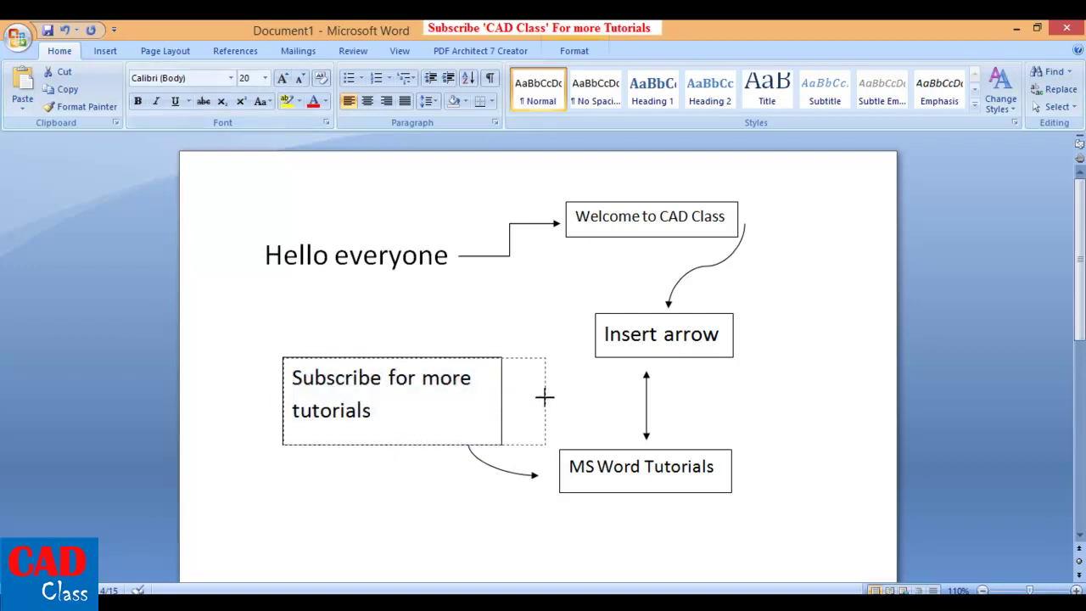
pyautogui.click(419, 445)
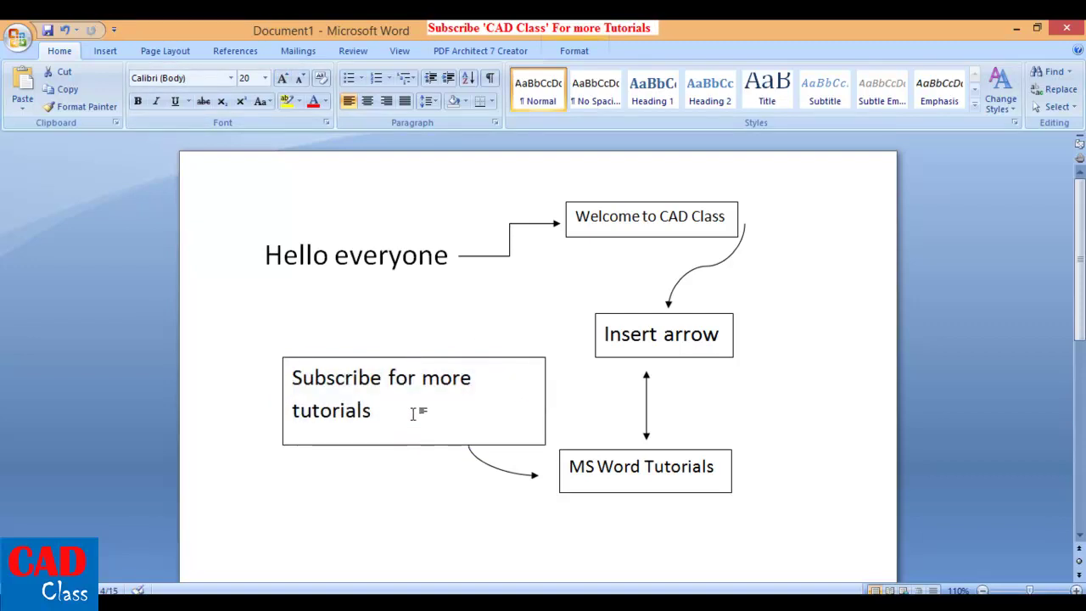
pyautogui.click(309, 357)
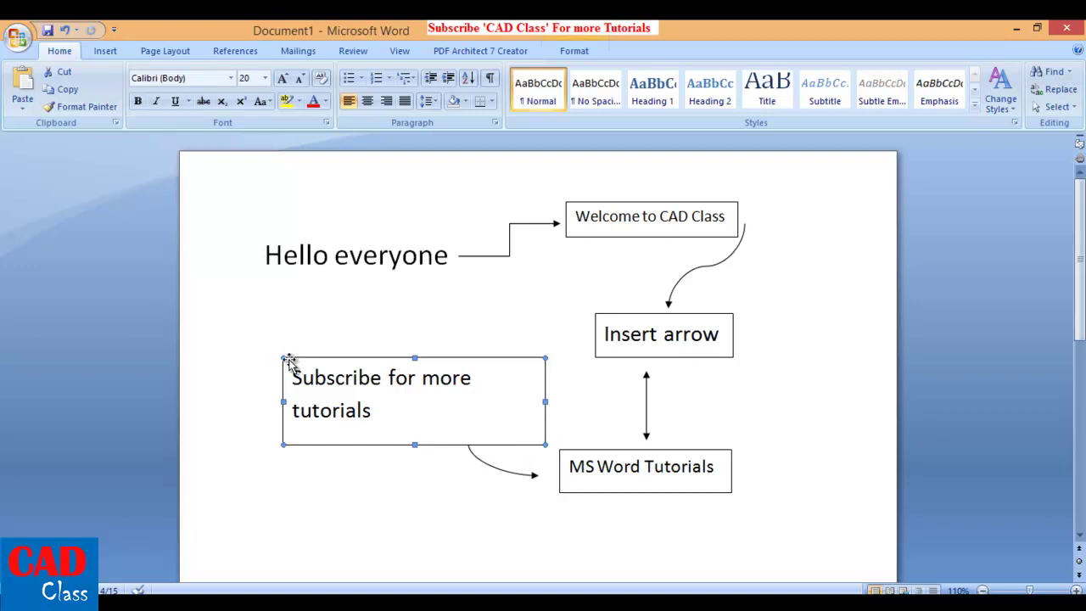
pyautogui.moveTo(283, 357); pyautogui.dragTo(241, 333)
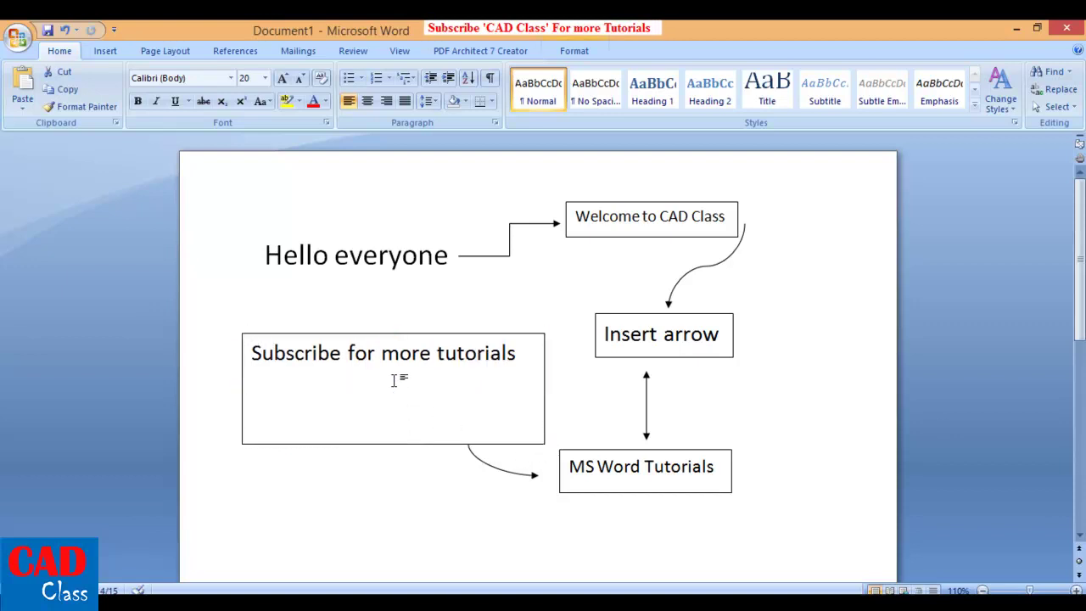
pyautogui.click(388, 255)
pyautogui.click(378, 374)
pyautogui.click(395, 447)
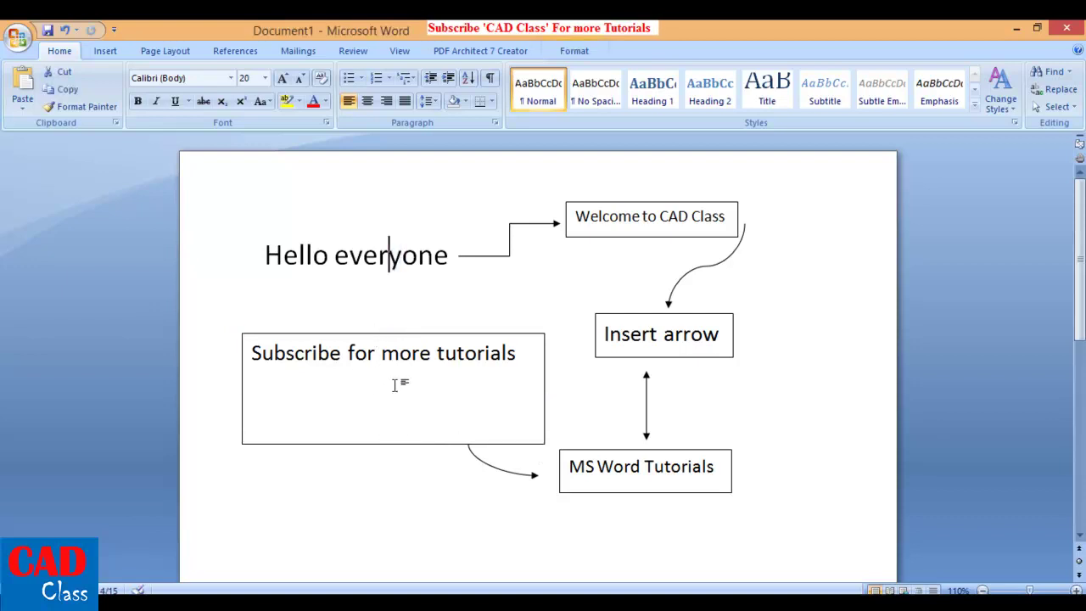
pyautogui.click(407, 440)
pyautogui.moveTo(395, 391); pyautogui.dragTo(393, 382)
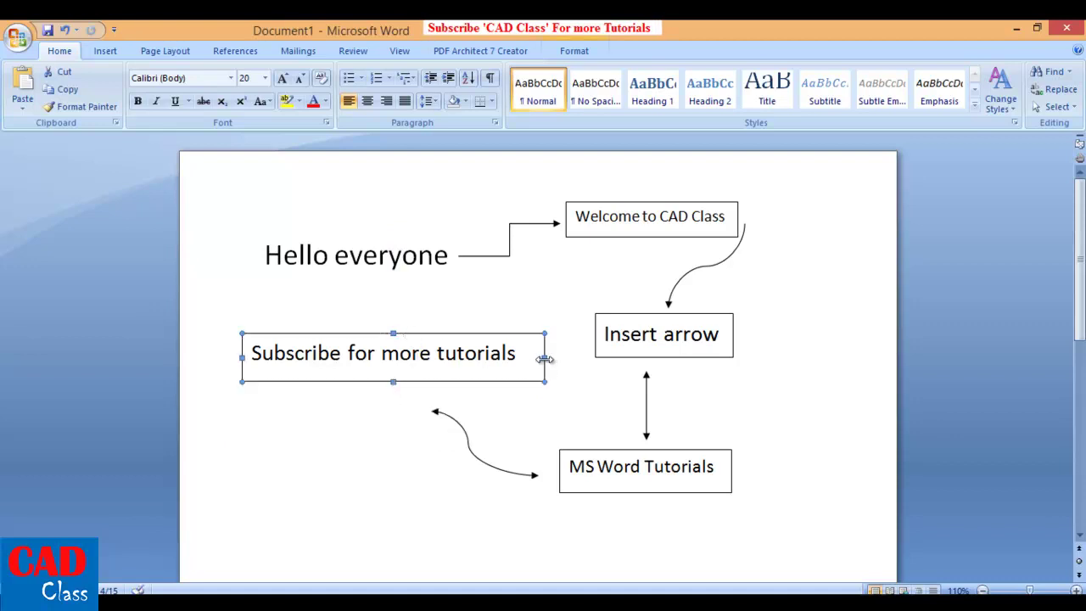
pyautogui.moveTo(545, 359); pyautogui.dragTo(425, 360)
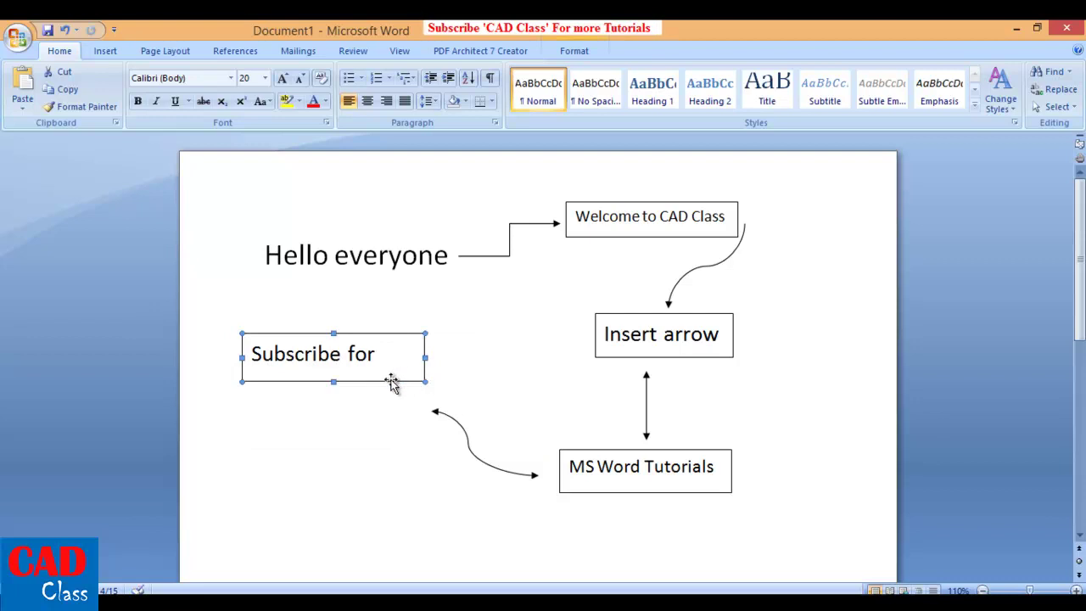
# - Move the Subscribe box down and slightly left beside the curved arrow
pyautogui.click(332, 399)
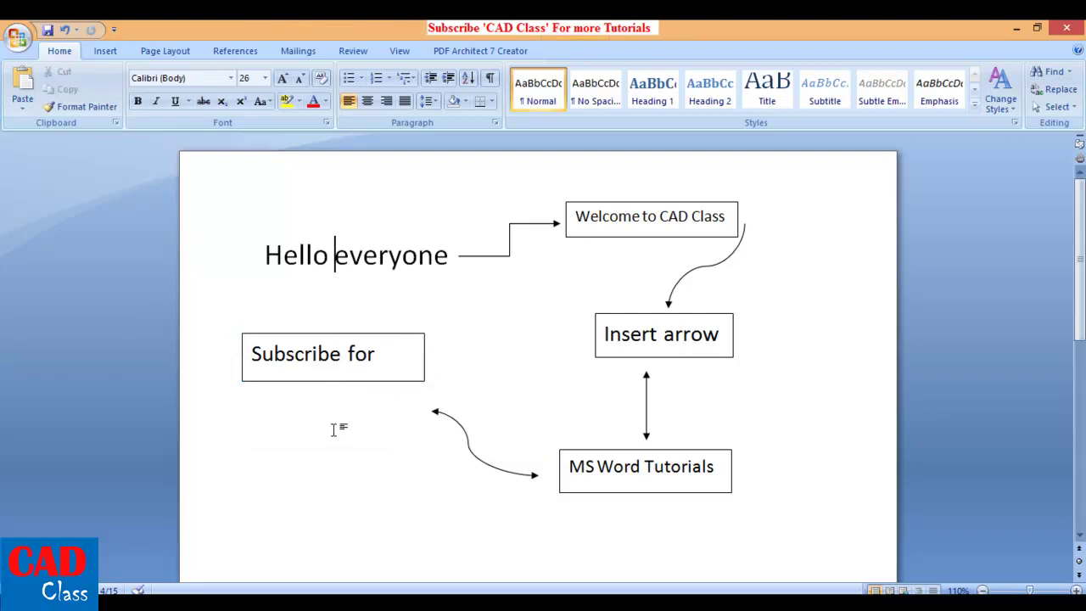
pyautogui.click(352, 342)
pyautogui.moveTo(352, 343); pyautogui.dragTo(339, 394)
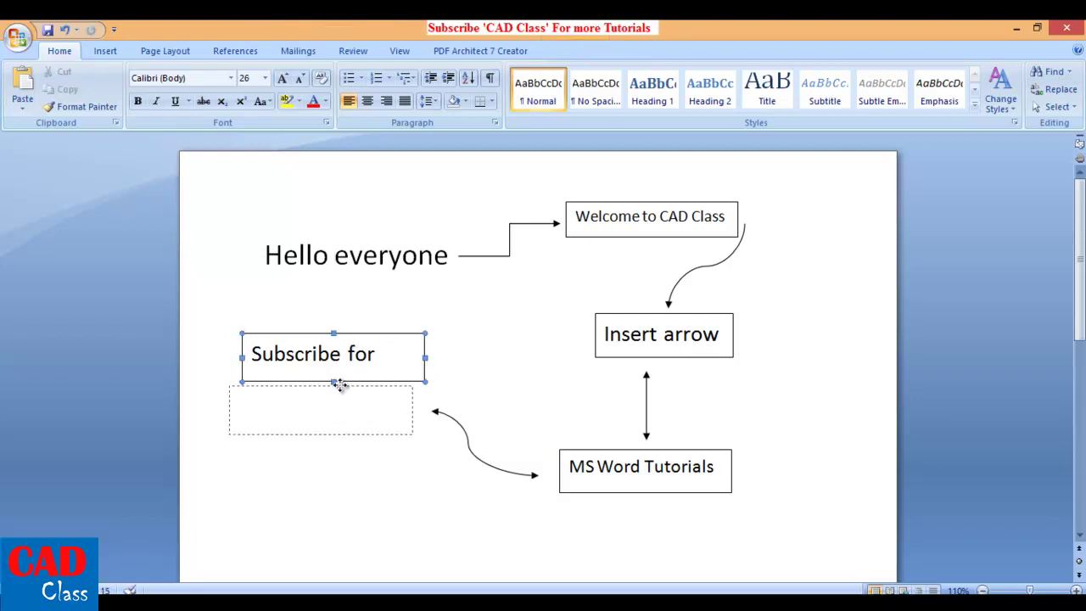
# - Shrink the box text to 16 pt, extend the box so 'tutorials' shows, and nudge it right
pyautogui.click(346, 406)
pyautogui.moveTo(240, 406); pyautogui.dragTo(437, 429)
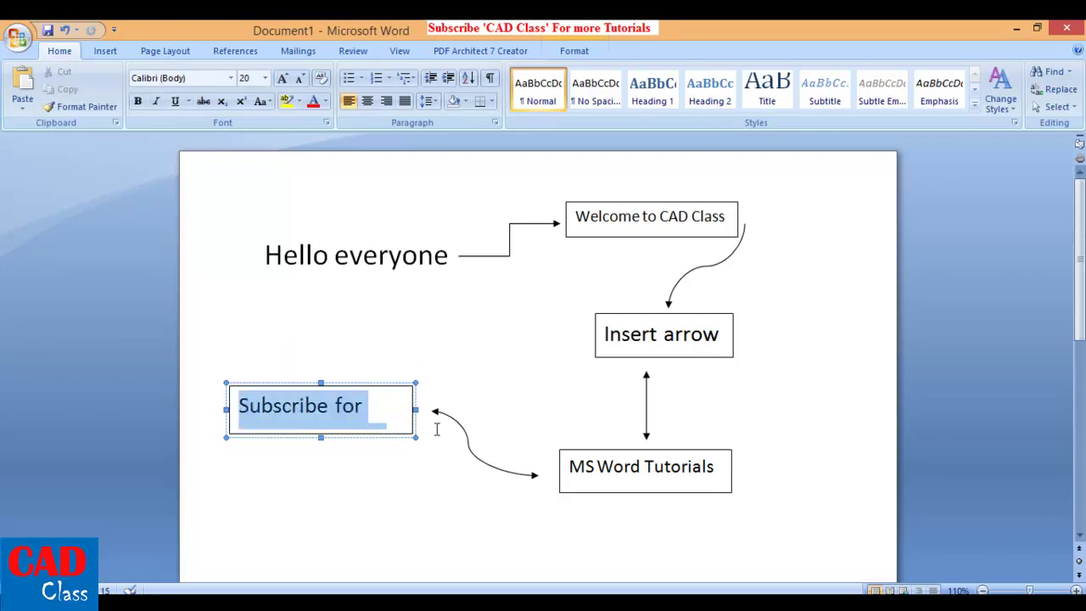
pyautogui.click(301, 79)
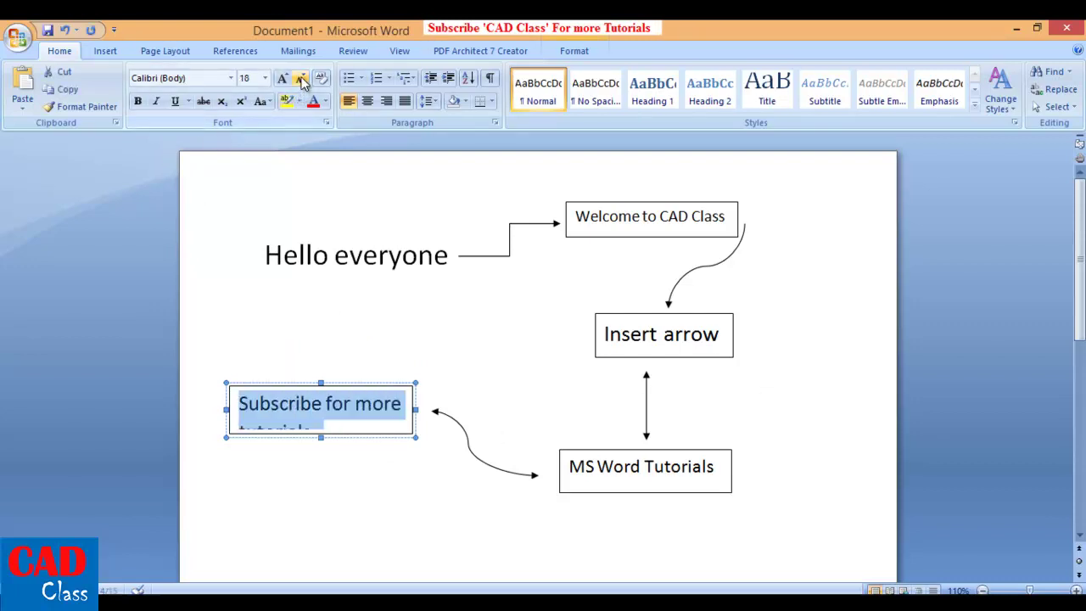
pyautogui.click(301, 79)
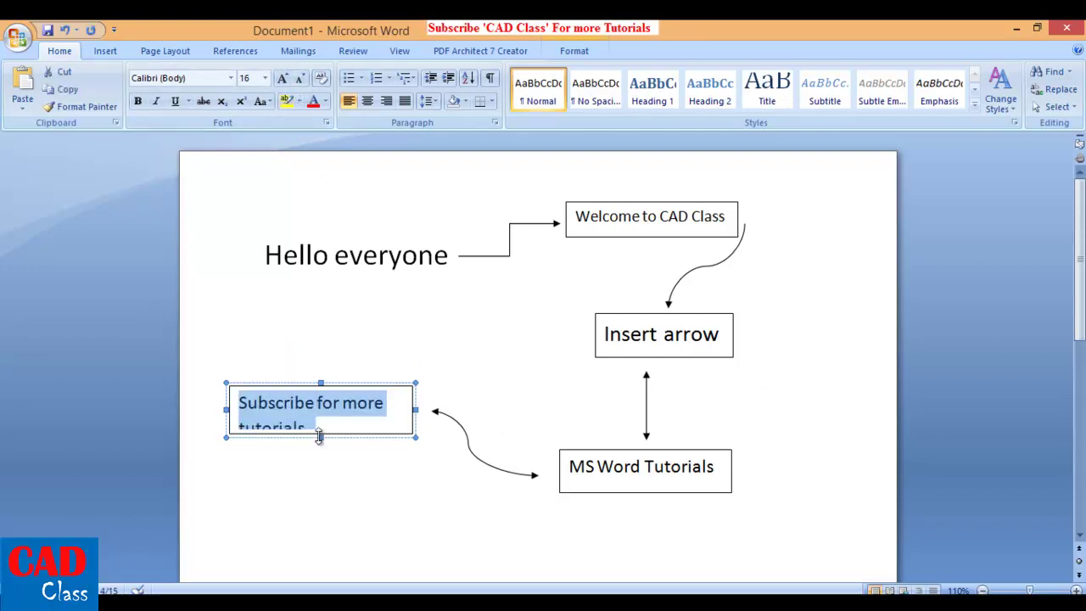
pyautogui.moveTo(320, 436); pyautogui.dragTo(320, 457)
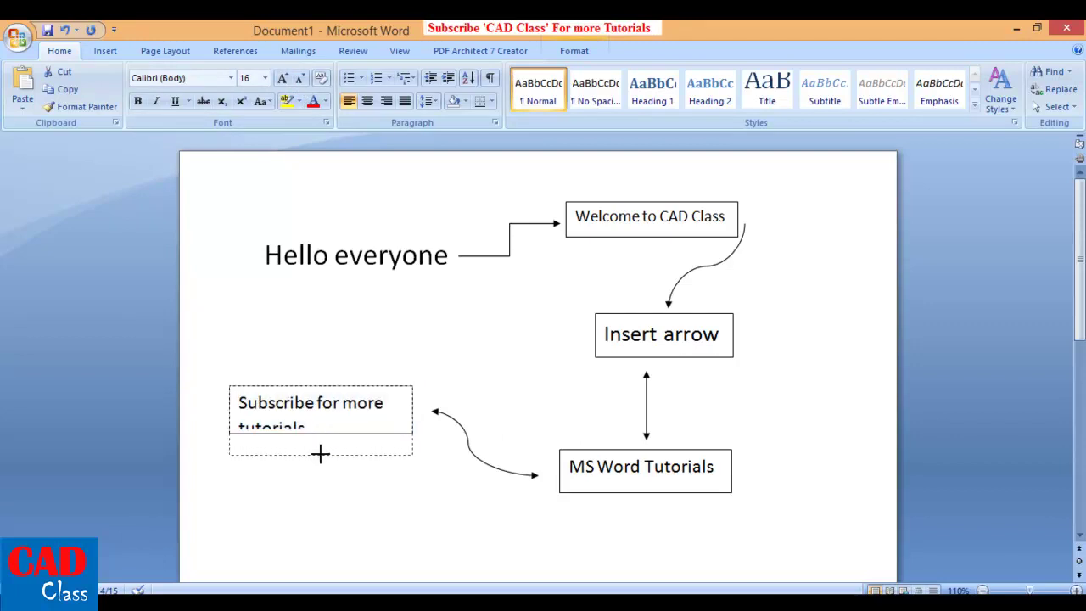
pyautogui.click(414, 504)
pyautogui.moveTo(388, 385); pyautogui.dragTo(398, 380)
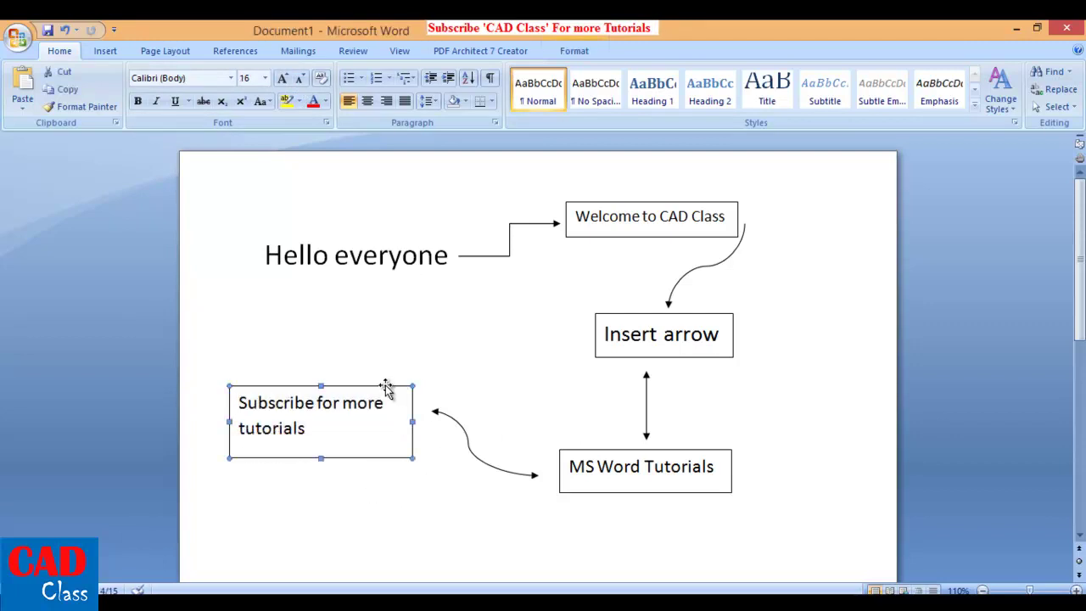
# - Drop the Subscribe box slightly right and return the caret to the end of the Hello everyone line
pyautogui.click(534, 381)
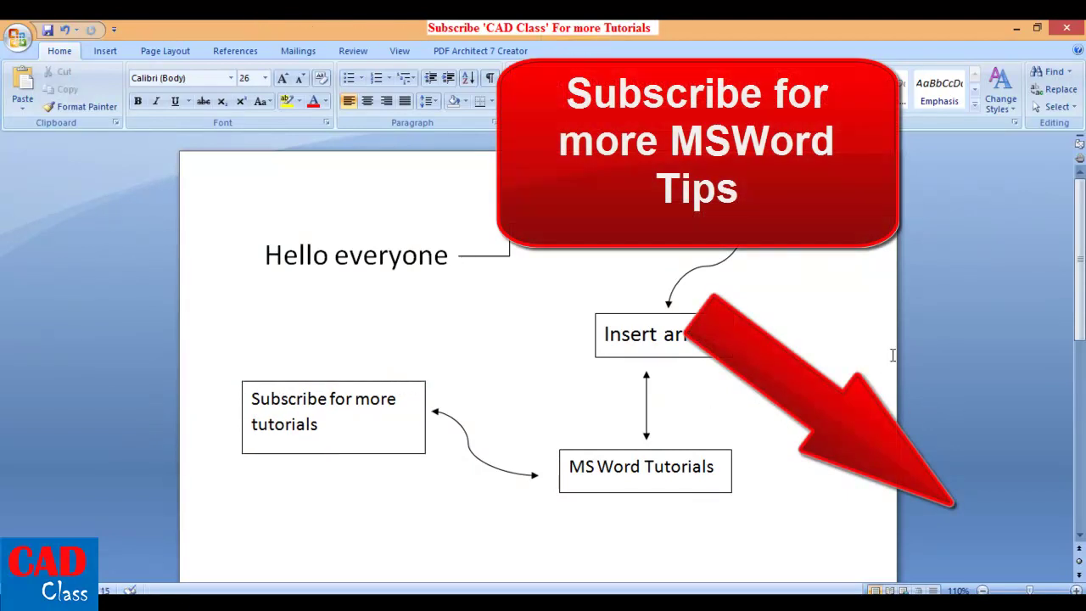
pyautogui.click(254, 258)
pyautogui.click(264, 257)
pyautogui.press('End')
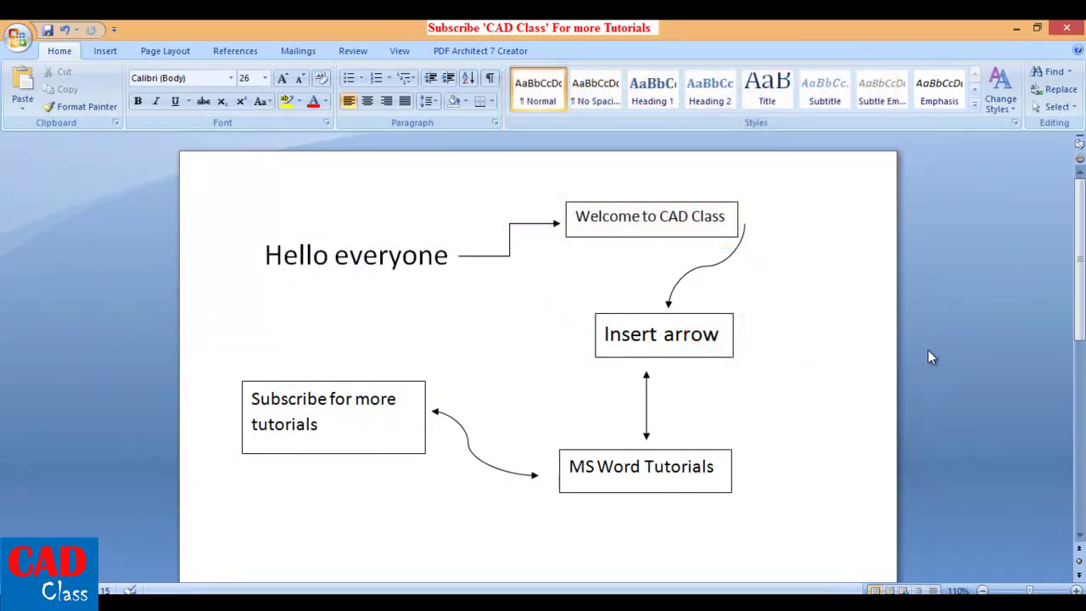
pyautogui.hotkey('shift', 'Home')
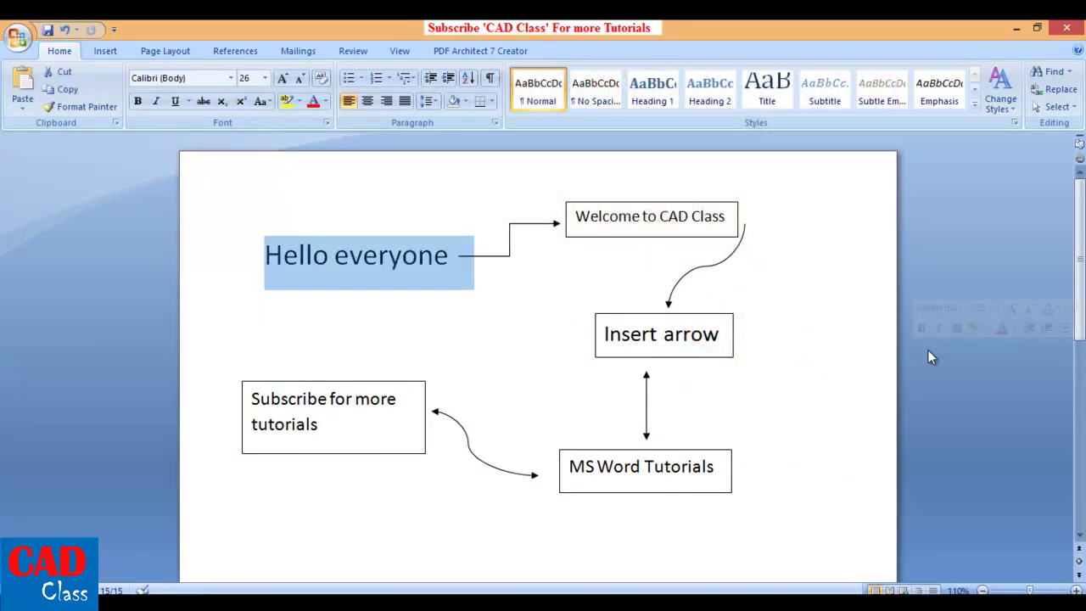
pyautogui.press('End')
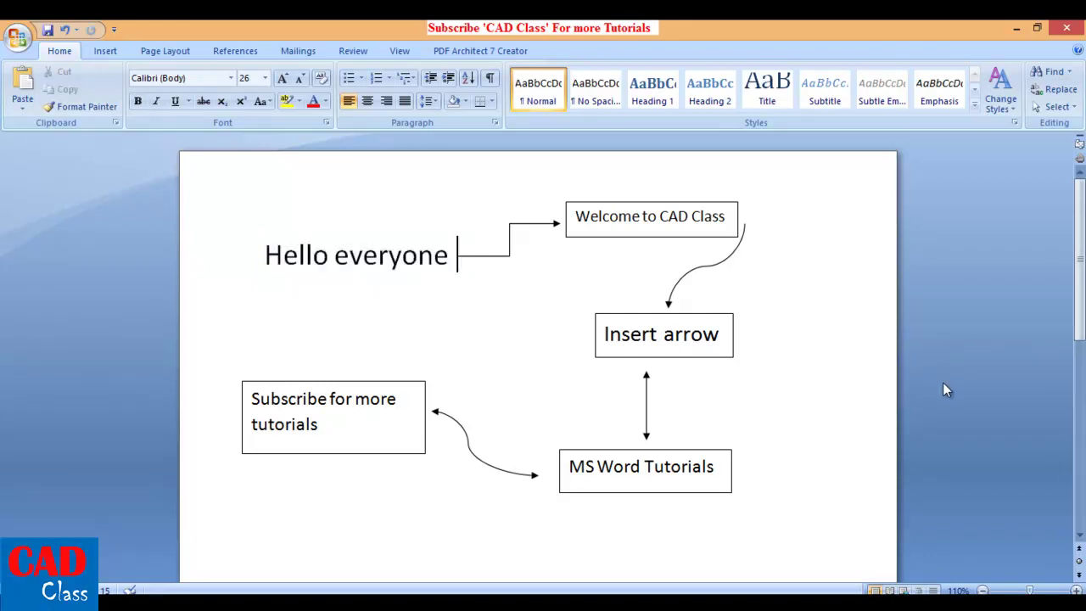